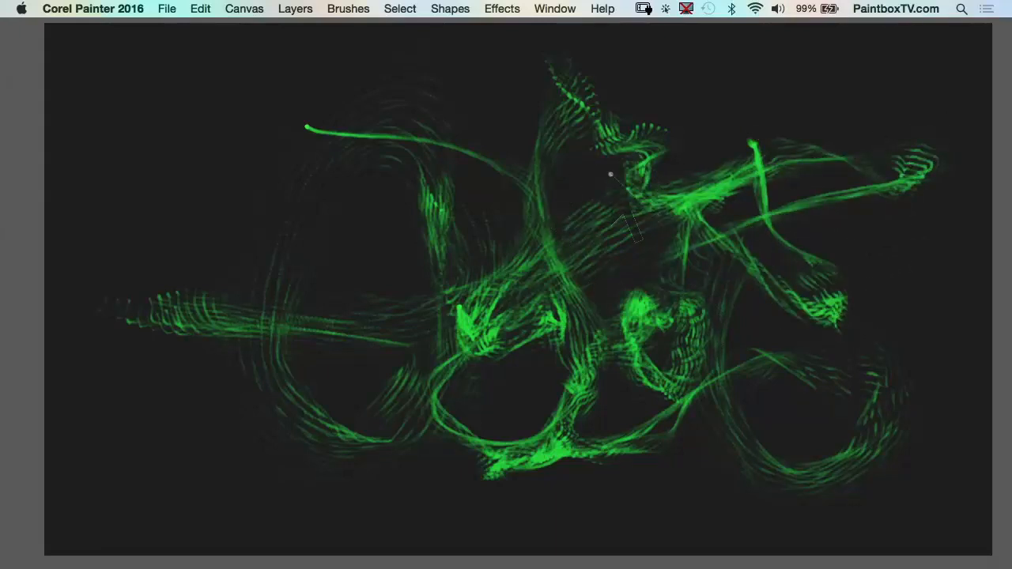
Step: Paint expressive green particle strokes across the left, centre and upper areas of the dark canvas
{"action": "mouse_move", "coordinate": [336, 201]}
{"action": "left_mouse_down"}
{"action": "mouse_move", "coordinate": [277, 361]}
{"action": "mouse_move", "coordinate": [171, 140]}
{"action": "mouse_move", "coordinate": [244, 372]}
{"action": "mouse_move", "coordinate": [324, 348]}
{"action": "mouse_move", "coordinate": [447, 186]}
{"action": "mouse_move", "coordinate": [455, 107]}
{"action": "mouse_move", "coordinate": [526, 168]}
{"action": "mouse_move", "coordinate": [563, 180]}
{"action": "left_mouse_up"}
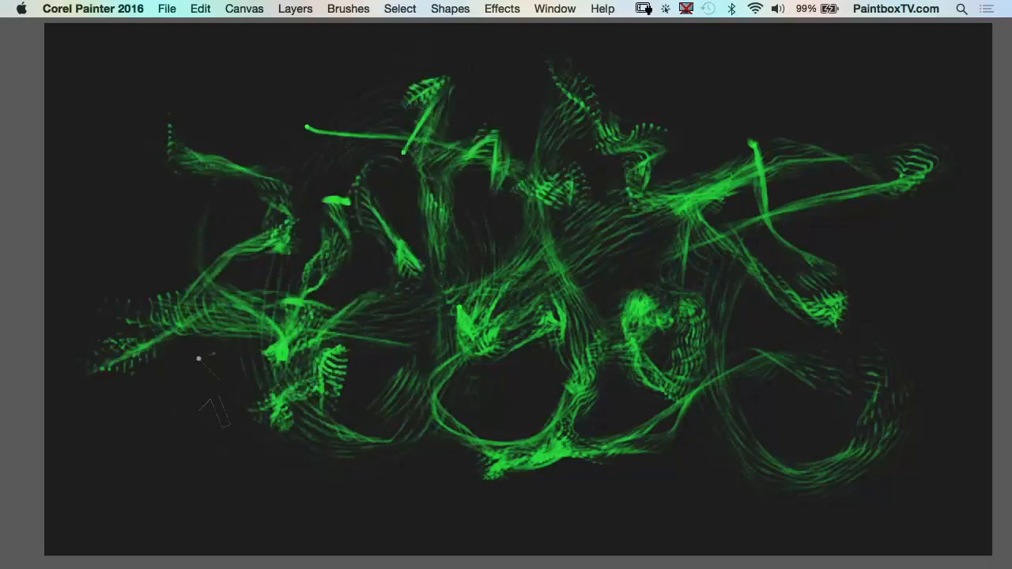
{"action": "mouse_move", "coordinate": [217, 370]}
{"action": "left_mouse_down"}
{"action": "mouse_move", "coordinate": [156, 514]}
{"action": "mouse_move", "coordinate": [378, 510]}
{"action": "mouse_move", "coordinate": [387, 385]}
{"action": "mouse_move", "coordinate": [430, 477]}
{"action": "mouse_move", "coordinate": [549, 348]}
{"action": "left_mouse_up"}
{"action": "mouse_move", "coordinate": [238, 74]}
{"action": "left_mouse_down"}
{"action": "mouse_move", "coordinate": [231, 80]}
{"action": "mouse_move", "coordinate": [332, 68]}
{"action": "mouse_move", "coordinate": [297, 193]}
{"action": "mouse_move", "coordinate": [336, 170]}
{"action": "mouse_move", "coordinate": [269, 107]}
{"action": "mouse_move", "coordinate": [106, 203]}
{"action": "mouse_move", "coordinate": [147, 241]}
{"action": "mouse_move", "coordinate": [205, 265]}
{"action": "left_mouse_up"}
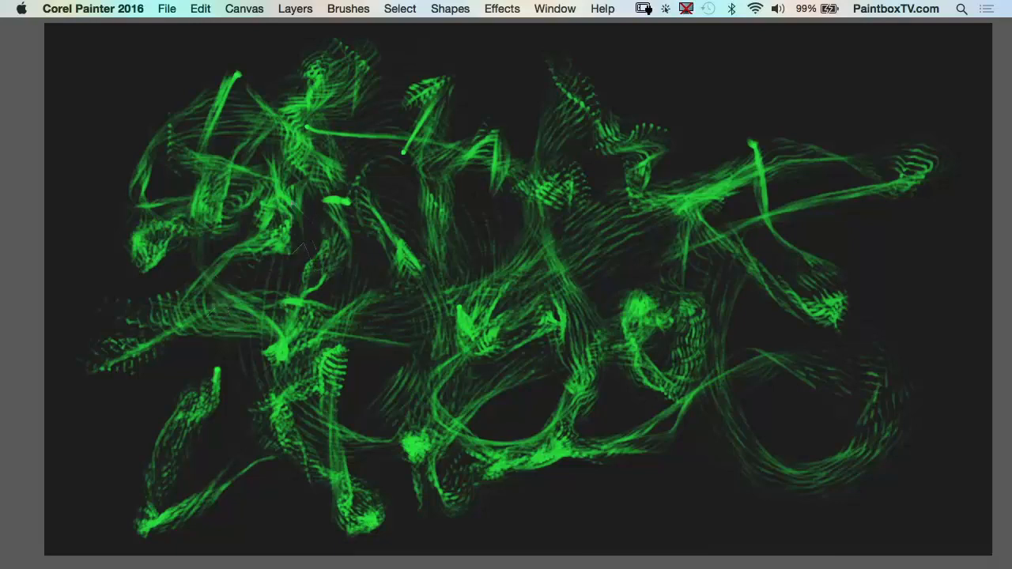
{"action": "mouse_move", "coordinate": [301, 245]}
{"action": "left_mouse_down"}
{"action": "mouse_move", "coordinate": [360, 207]}
{"action": "mouse_move", "coordinate": [364, 136]}
{"action": "mouse_move", "coordinate": [348, 380]}
{"action": "mouse_move", "coordinate": [507, 130]}
{"action": "mouse_move", "coordinate": [610, 170]}
{"action": "left_mouse_up"}
{"action": "left_click_drag", "start_coordinate": [732, 111], "coordinate": [187, 267]}
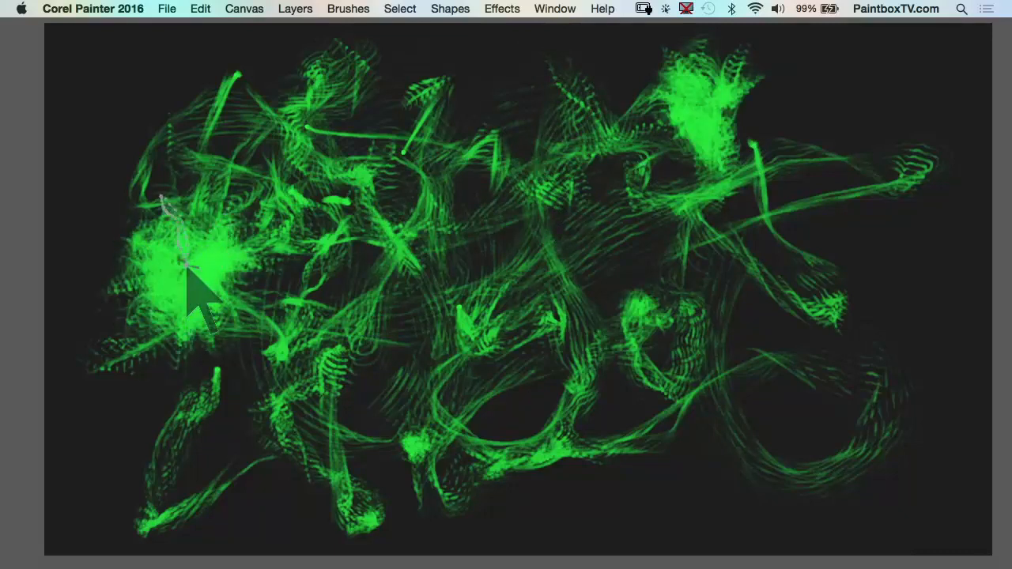
{"action": "left_click_drag", "start_coordinate": [513, 78], "coordinate": [479, 204]}
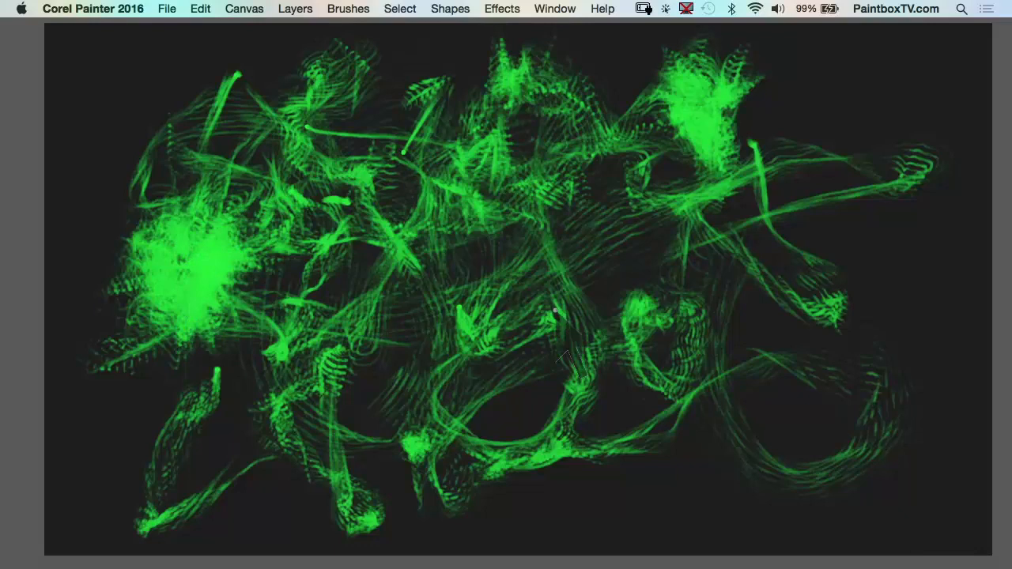
Step: Show the hidden panels and move the General brush controls over the canvas to examine the brush's dab type
{"action": "key", "text": "Tab"}
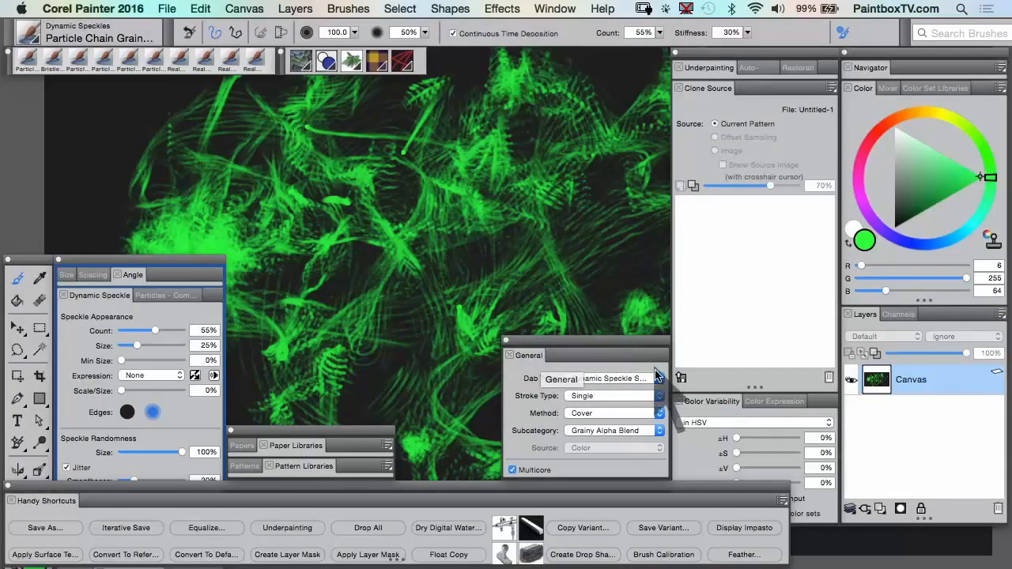
{"action": "mouse_move", "coordinate": [578, 358]}
{"action": "left_mouse_down"}
{"action": "mouse_move", "coordinate": [539, 298]}
{"action": "mouse_move", "coordinate": [552, 226]}
{"action": "mouse_move", "coordinate": [477, 174]}
{"action": "left_mouse_up"}
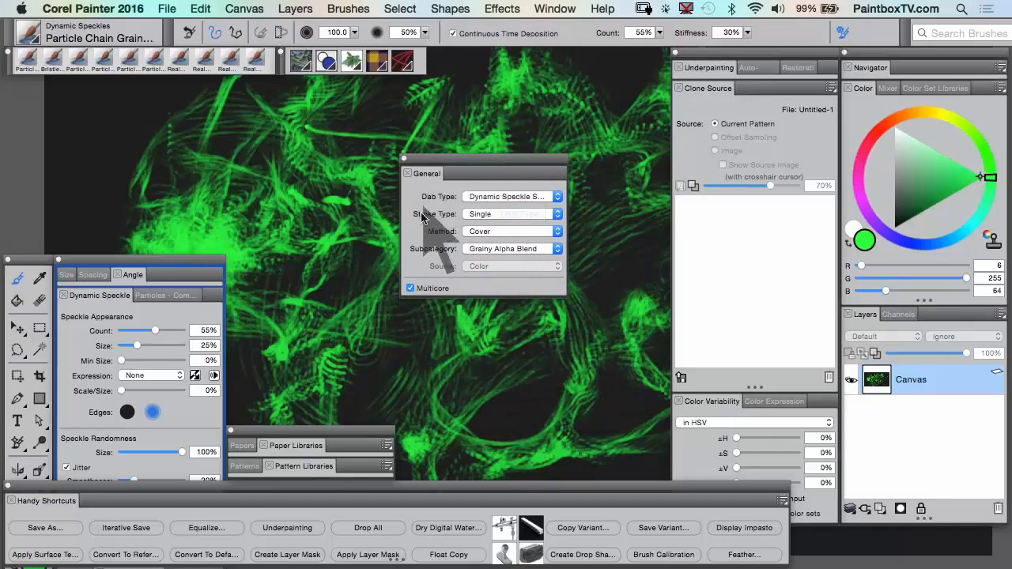
{"action": "left_click", "coordinate": [557, 9]}
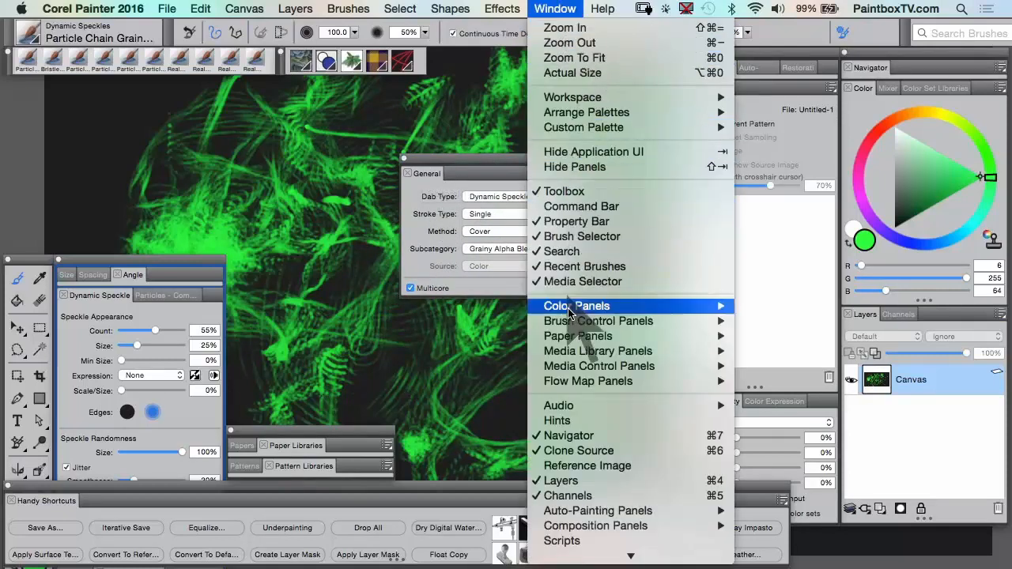
{"action": "mouse_move", "coordinate": [568, 323]}
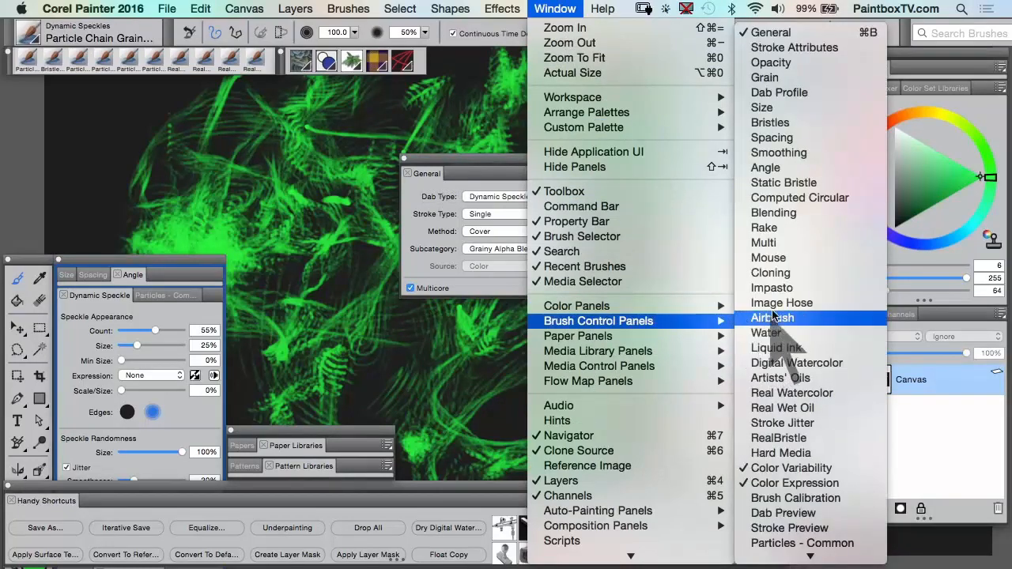
{"action": "left_click", "coordinate": [862, 32]}
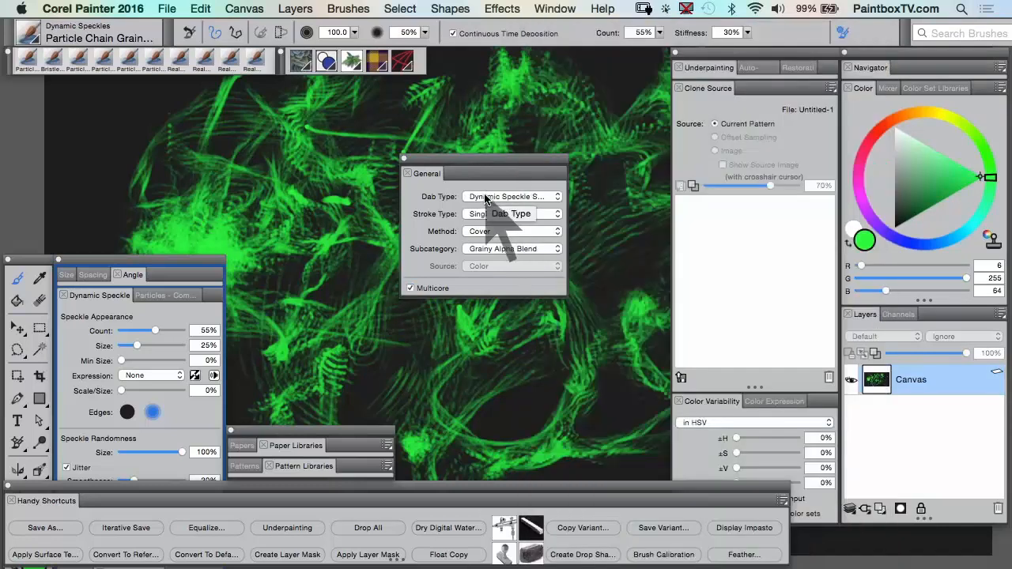
{"action": "left_click", "coordinate": [498, 196]}
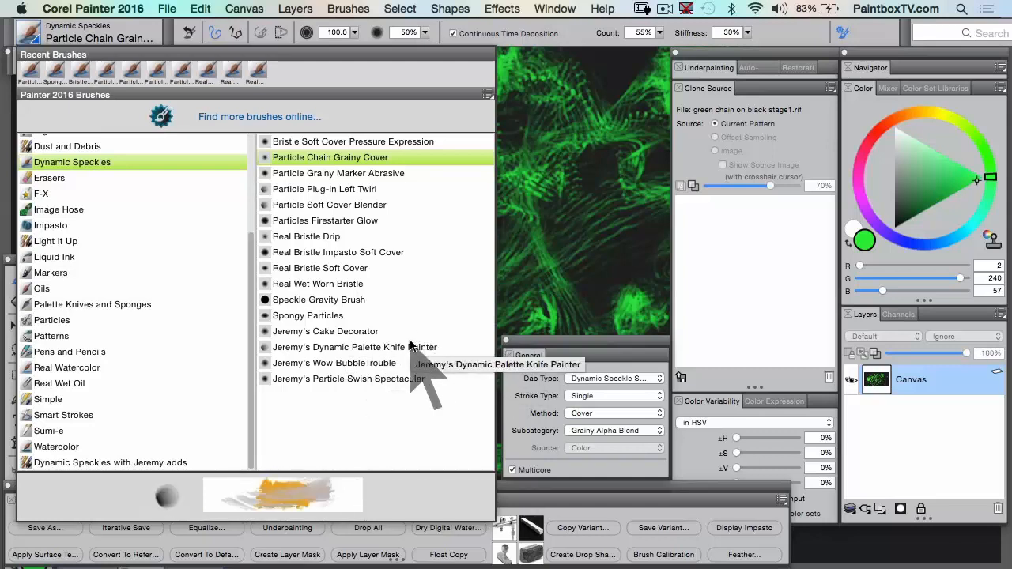
Step: Choose the Particle Chain Grainy Cover variant from Dynamic Speckles, and hide and redisplay its advanced brush controls
{"action": "left_click", "coordinate": [411, 157]}
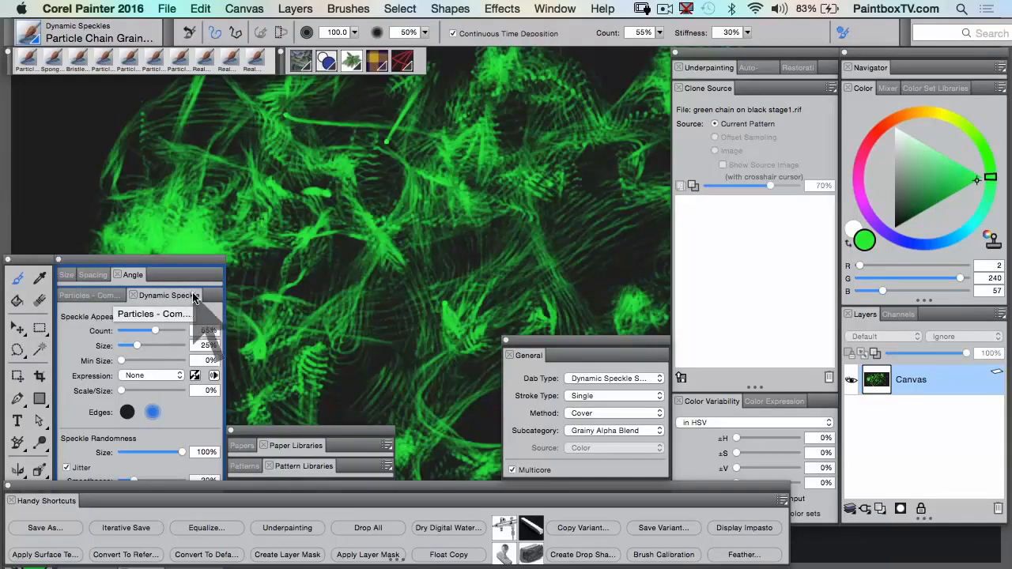
{"action": "left_click", "coordinate": [560, 13]}
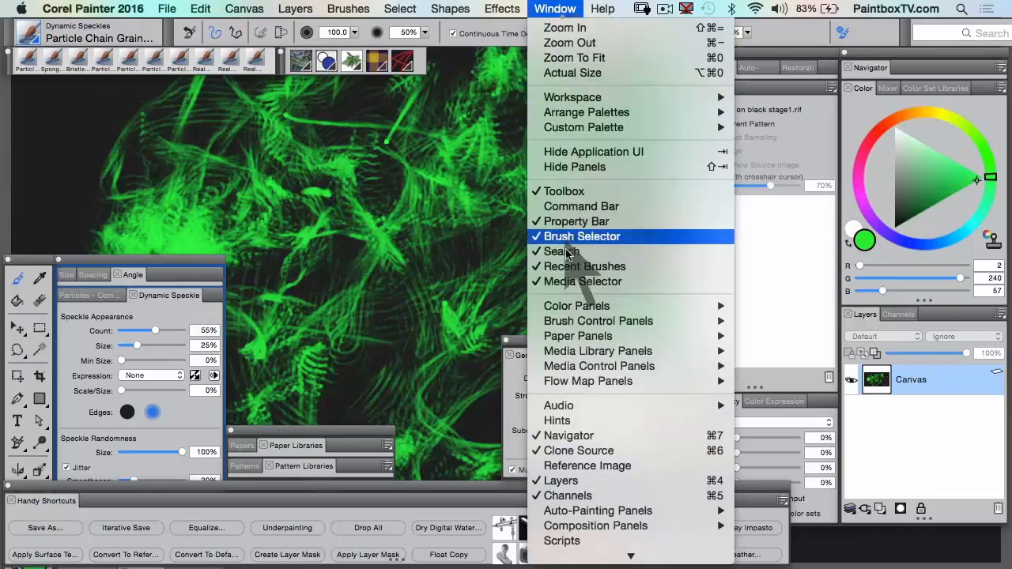
{"action": "mouse_move", "coordinate": [601, 321]}
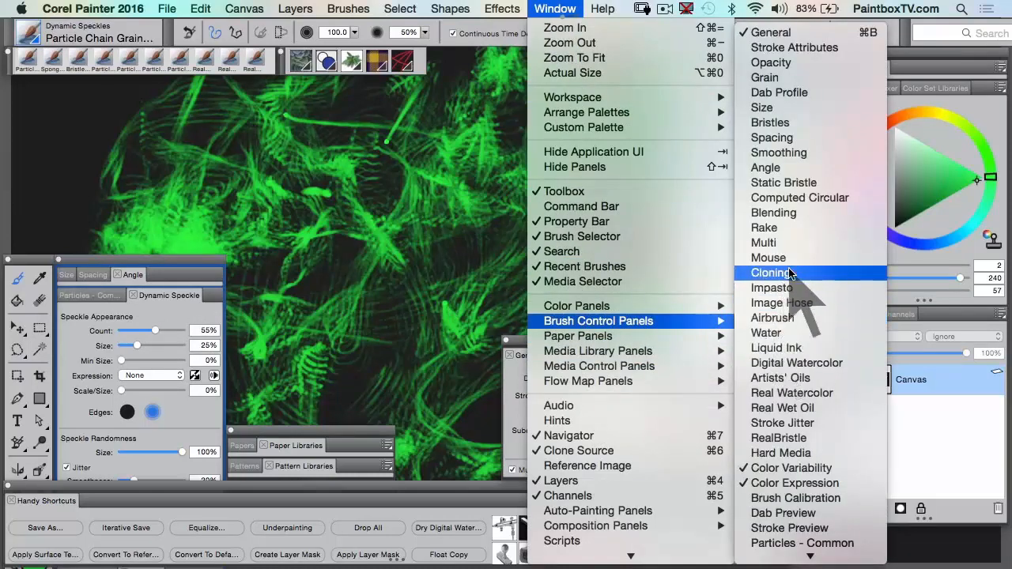
{"action": "mouse_move", "coordinate": [786, 562]}
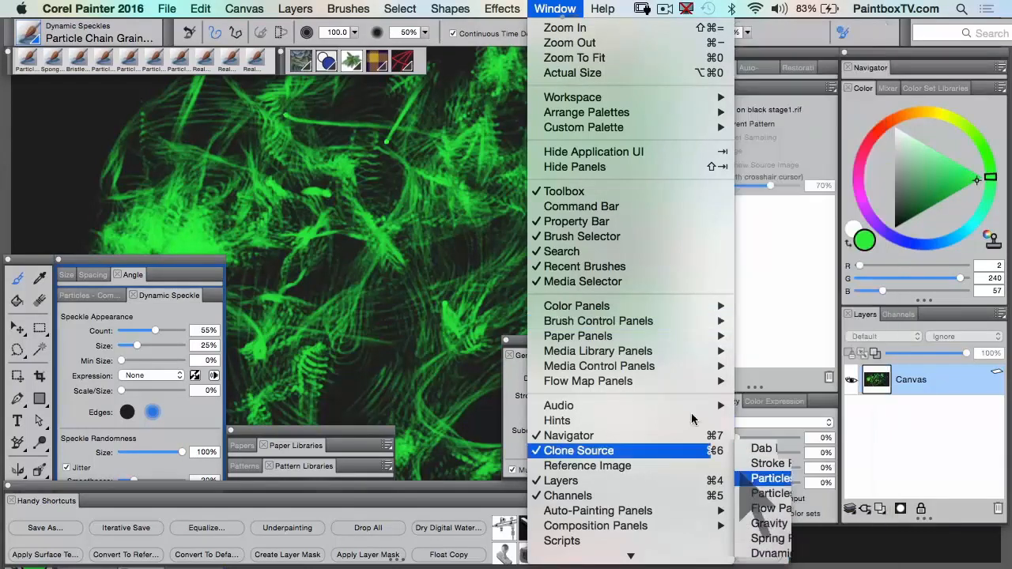
{"action": "left_click", "coordinate": [304, 165]}
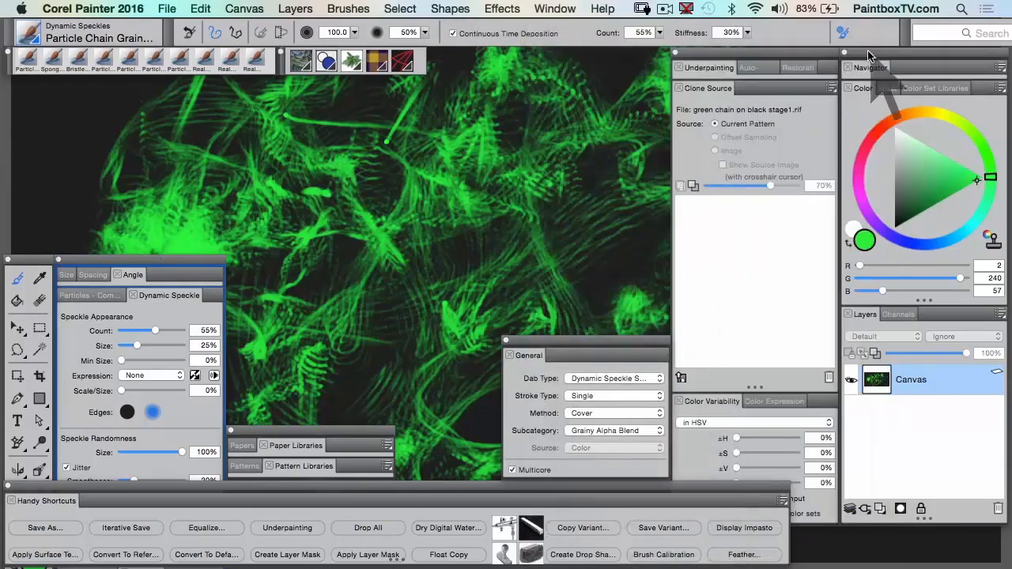
{"action": "left_click", "coordinate": [842, 34]}
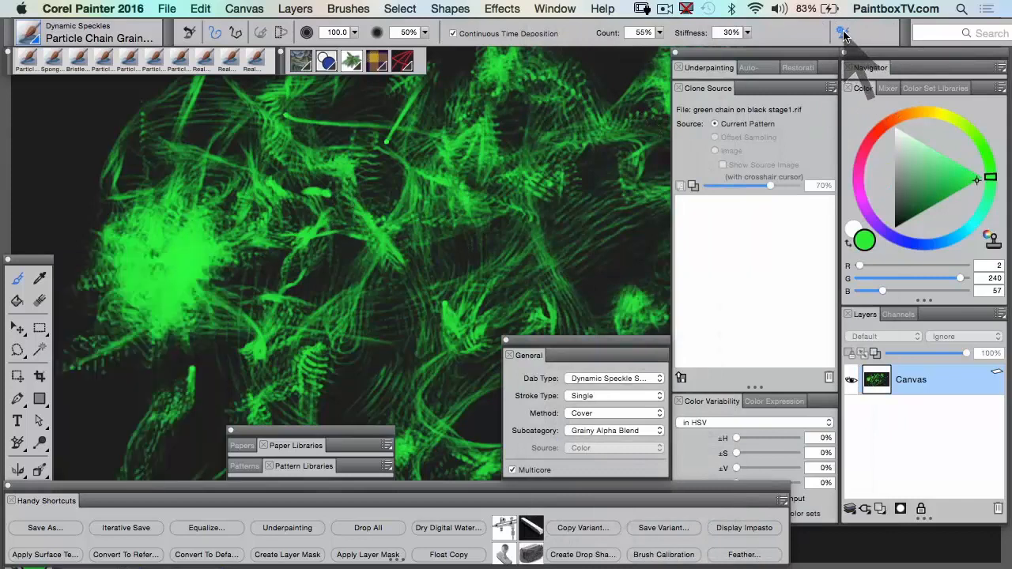
{"action": "left_click", "coordinate": [843, 34]}
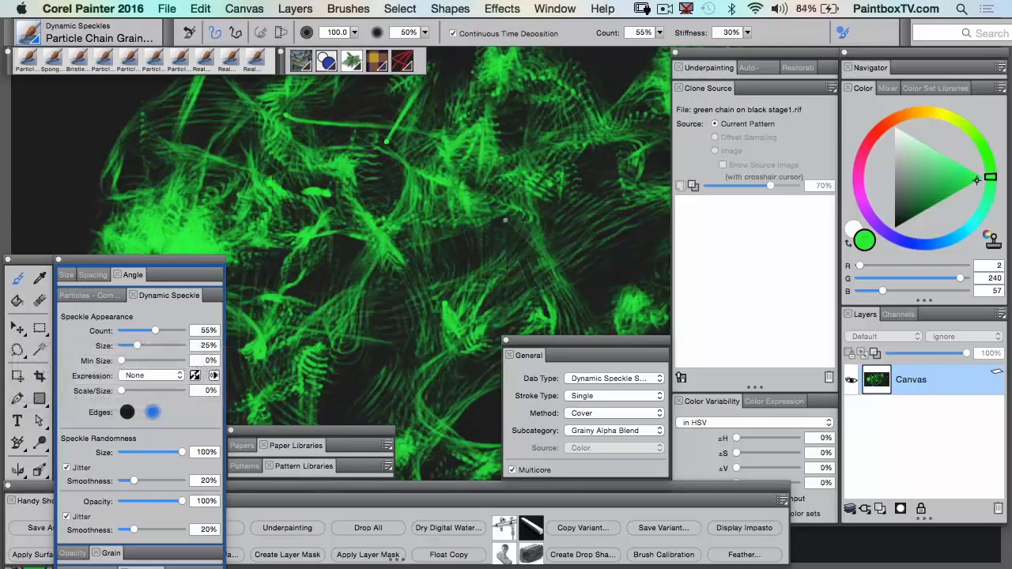
Step: Fill the whole canvas with black to cover the green painting
{"action": "left_click", "coordinate": [892, 226]}
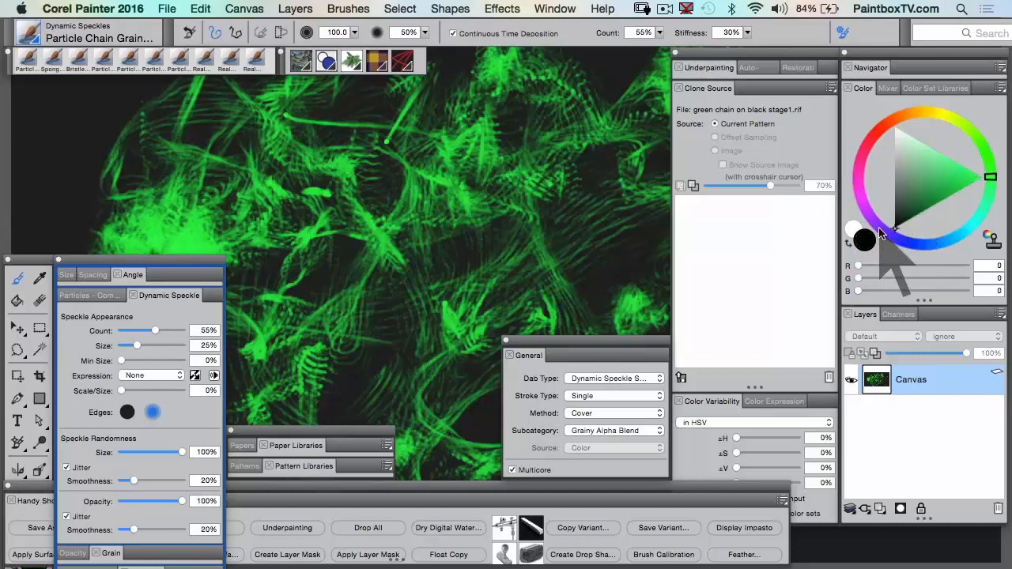
{"action": "key", "text": "super+f"}
{"action": "key", "text": "Return"}
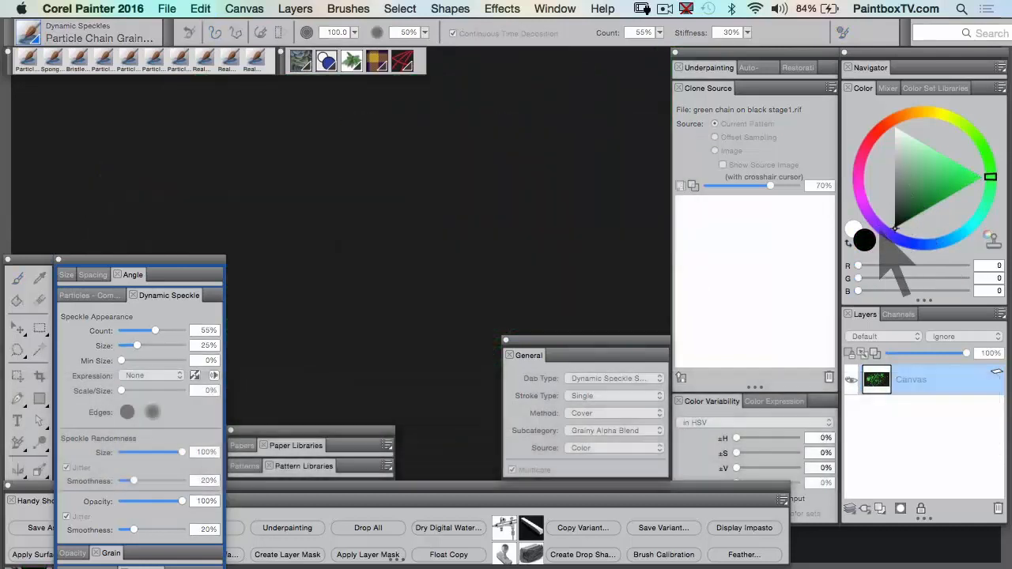
Step: Pick a turquoise colour (R 1, G 255, B 210) and paint two wavy strokes across the upper canvas
{"action": "left_click_drag", "start_coordinate": [949, 181], "coordinate": [999, 182]}
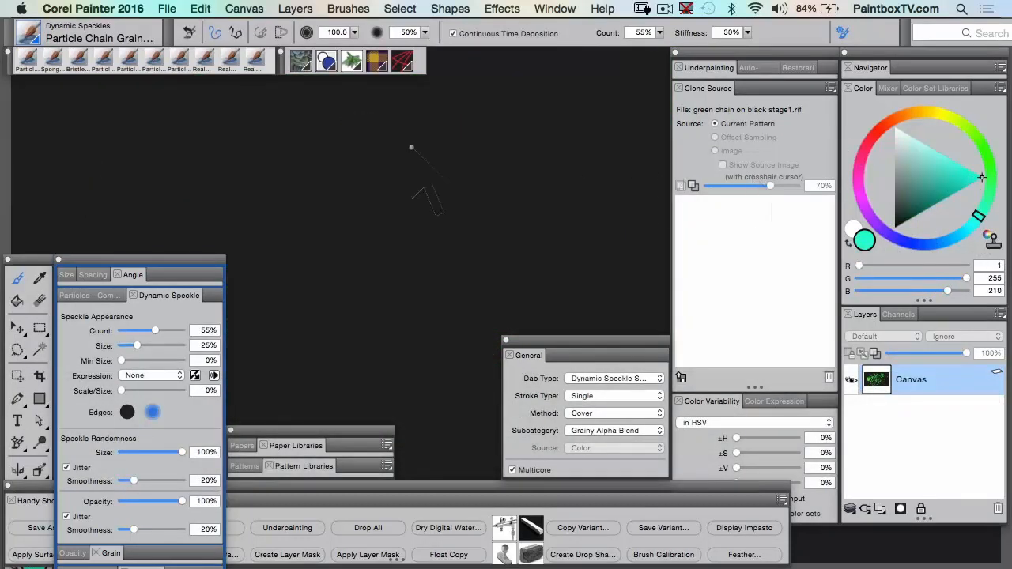
{"action": "mouse_move", "coordinate": [203, 117]}
{"action": "left_mouse_down"}
{"action": "mouse_move", "coordinate": [311, 126]}
{"action": "mouse_move", "coordinate": [594, 112]}
{"action": "left_mouse_up"}
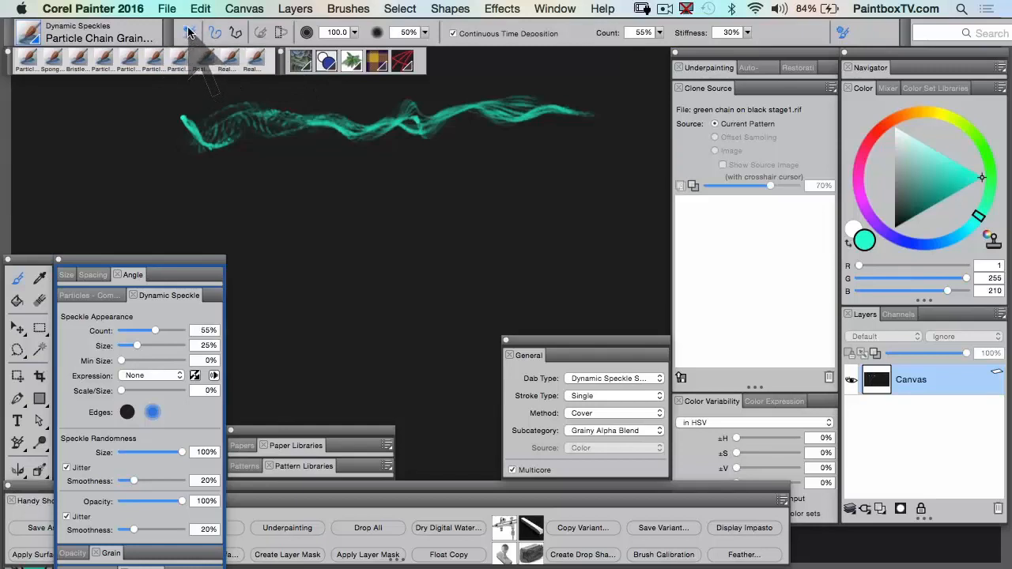
{"action": "mouse_move", "coordinate": [228, 155]}
{"action": "left_mouse_down"}
{"action": "mouse_move", "coordinate": [348, 150]}
{"action": "mouse_move", "coordinate": [490, 193]}
{"action": "mouse_move", "coordinate": [632, 159]}
{"action": "left_mouse_up"}
Step: Raise the speckle Count to 100% and increase the speckle Size, painting turquoise strokes with each setting
{"action": "left_click_drag", "start_coordinate": [155, 331], "coordinate": [190, 332]}
{"action": "mouse_move", "coordinate": [225, 237]}
{"action": "left_mouse_down"}
{"action": "mouse_move", "coordinate": [277, 229]}
{"action": "mouse_move", "coordinate": [308, 174]}
{"action": "mouse_move", "coordinate": [328, 212]}
{"action": "mouse_move", "coordinate": [379, 182]}
{"action": "mouse_move", "coordinate": [463, 226]}
{"action": "mouse_move", "coordinate": [625, 229]}
{"action": "left_mouse_up"}
{"action": "mouse_move", "coordinate": [438, 249]}
{"action": "left_mouse_down"}
{"action": "mouse_move", "coordinate": [489, 225]}
{"action": "mouse_move", "coordinate": [452, 239]}
{"action": "mouse_move", "coordinate": [456, 270]}
{"action": "mouse_move", "coordinate": [595, 227]}
{"action": "mouse_move", "coordinate": [542, 261]}
{"action": "mouse_move", "coordinate": [569, 213]}
{"action": "left_mouse_up"}
{"action": "mouse_move", "coordinate": [589, 268]}
{"action": "left_mouse_down"}
{"action": "mouse_move", "coordinate": [603, 224]}
{"action": "mouse_move", "coordinate": [541, 243]}
{"action": "left_mouse_up"}
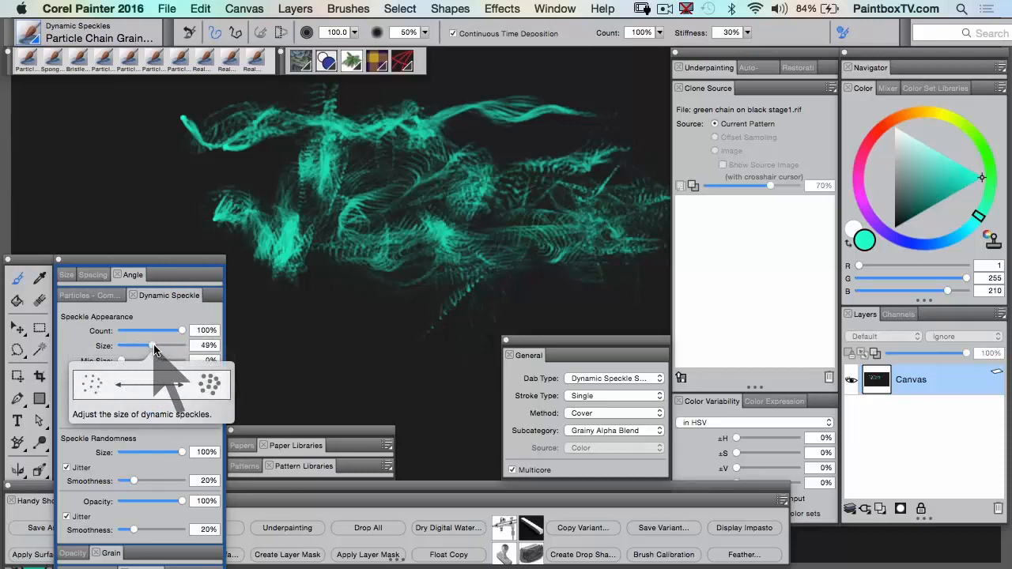
{"action": "mouse_move", "coordinate": [168, 201]}
{"action": "left_mouse_down"}
{"action": "mouse_move", "coordinate": [205, 208]}
{"action": "mouse_move", "coordinate": [207, 164]}
{"action": "mouse_move", "coordinate": [273, 272]}
{"action": "mouse_move", "coordinate": [253, 307]}
{"action": "left_mouse_up"}
{"action": "mouse_move", "coordinate": [275, 354]}
{"action": "left_mouse_down"}
{"action": "mouse_move", "coordinate": [316, 265]}
{"action": "mouse_move", "coordinate": [362, 294]}
{"action": "mouse_move", "coordinate": [488, 253]}
{"action": "mouse_move", "coordinate": [442, 301]}
{"action": "mouse_move", "coordinate": [514, 237]}
{"action": "mouse_move", "coordinate": [520, 131]}
{"action": "mouse_move", "coordinate": [569, 118]}
{"action": "mouse_move", "coordinate": [546, 110]}
{"action": "mouse_move", "coordinate": [609, 56]}
{"action": "mouse_move", "coordinate": [406, 93]}
{"action": "mouse_move", "coordinate": [468, 115]}
{"action": "mouse_move", "coordinate": [563, 58]}
{"action": "left_mouse_up"}
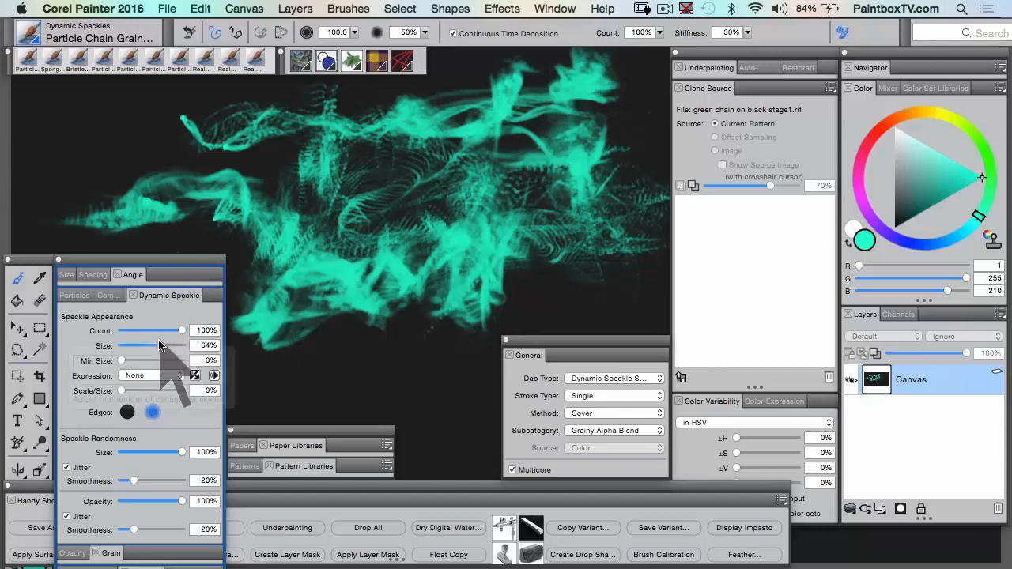
Step: Reduce the speckle Size to 34%, lower the Count, and paint strokes in orange (R 255, G 197, B 1)
{"action": "left_click_drag", "start_coordinate": [146, 349], "coordinate": [139, 331]}
{"action": "left_click", "coordinate": [130, 331]}
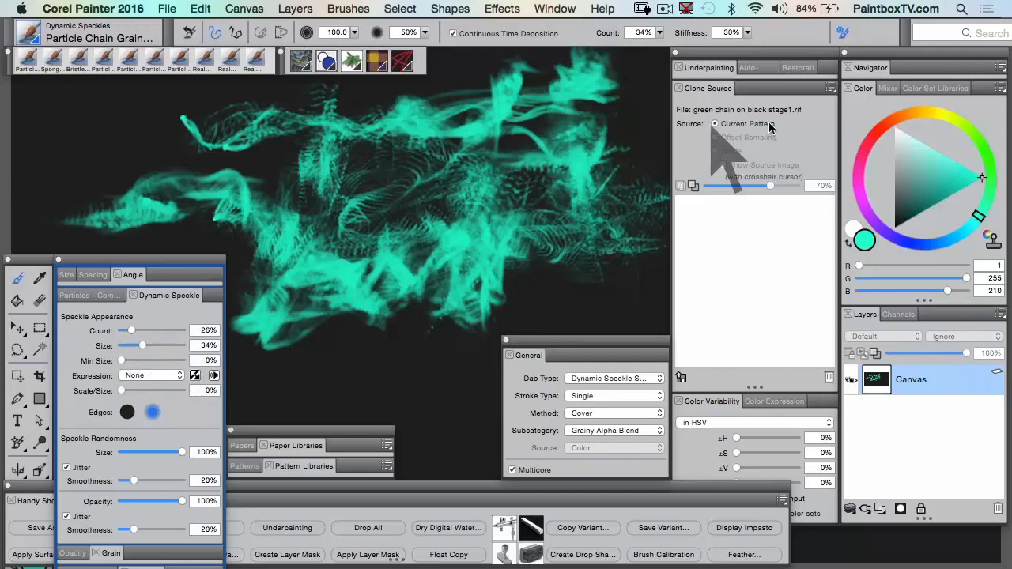
{"action": "left_click", "coordinate": [926, 111]}
{"action": "mouse_move", "coordinate": [341, 348]}
{"action": "left_mouse_down"}
{"action": "mouse_move", "coordinate": [358, 354]}
{"action": "mouse_move", "coordinate": [379, 403]}
{"action": "mouse_move", "coordinate": [563, 261]}
{"action": "left_mouse_up"}
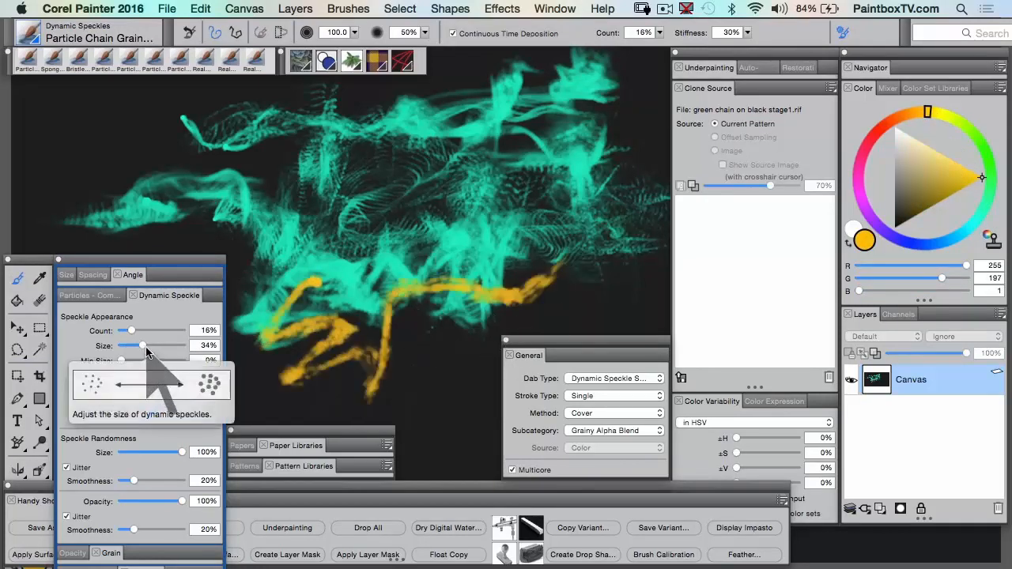
{"action": "left_click_drag", "start_coordinate": [130, 332], "coordinate": [125, 331]}
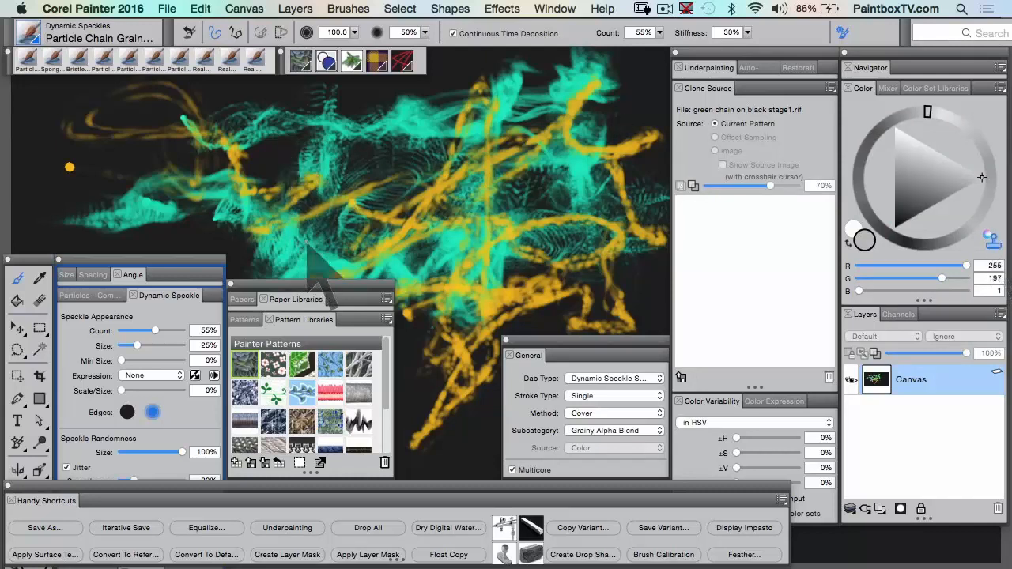
Step: Clear the canvas to white and paint a stroke that takes its colour from the current pattern
{"action": "key", "text": "super+a"}
{"action": "key", "text": "BackSpace"}
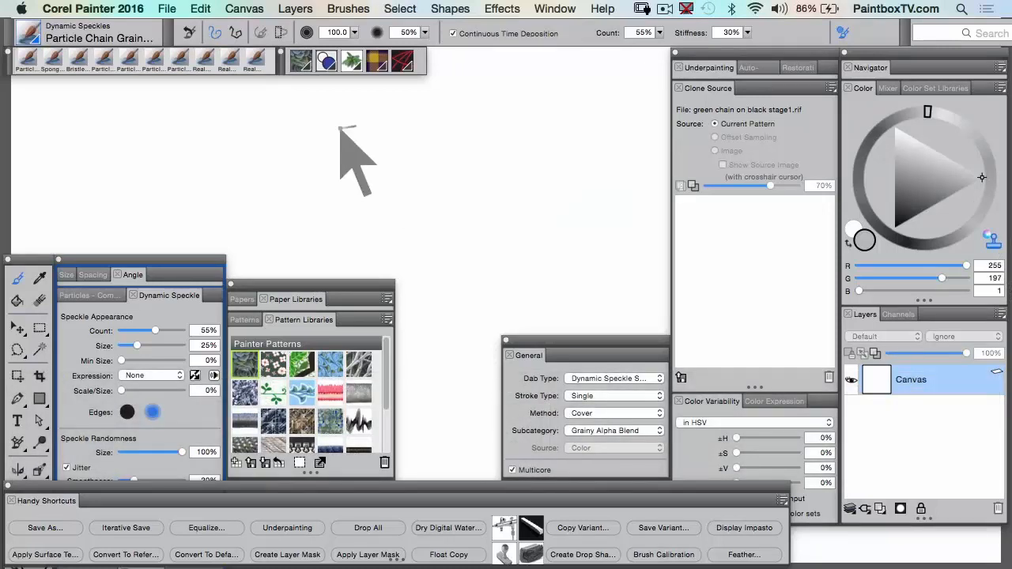
{"action": "mouse_move", "coordinate": [199, 150]}
{"action": "left_mouse_down"}
{"action": "mouse_move", "coordinate": [251, 145]}
{"action": "mouse_move", "coordinate": [285, 161]}
{"action": "mouse_move", "coordinate": [349, 129]}
{"action": "mouse_move", "coordinate": [366, 144]}
{"action": "mouse_move", "coordinate": [428, 146]}
{"action": "mouse_move", "coordinate": [433, 133]}
{"action": "mouse_move", "coordinate": [471, 140]}
{"action": "mouse_move", "coordinate": [504, 125]}
{"action": "mouse_move", "coordinate": [533, 129]}
{"action": "mouse_move", "coordinate": [524, 148]}
{"action": "mouse_move", "coordinate": [575, 97]}
{"action": "mouse_move", "coordinate": [564, 163]}
{"action": "left_mouse_up"}
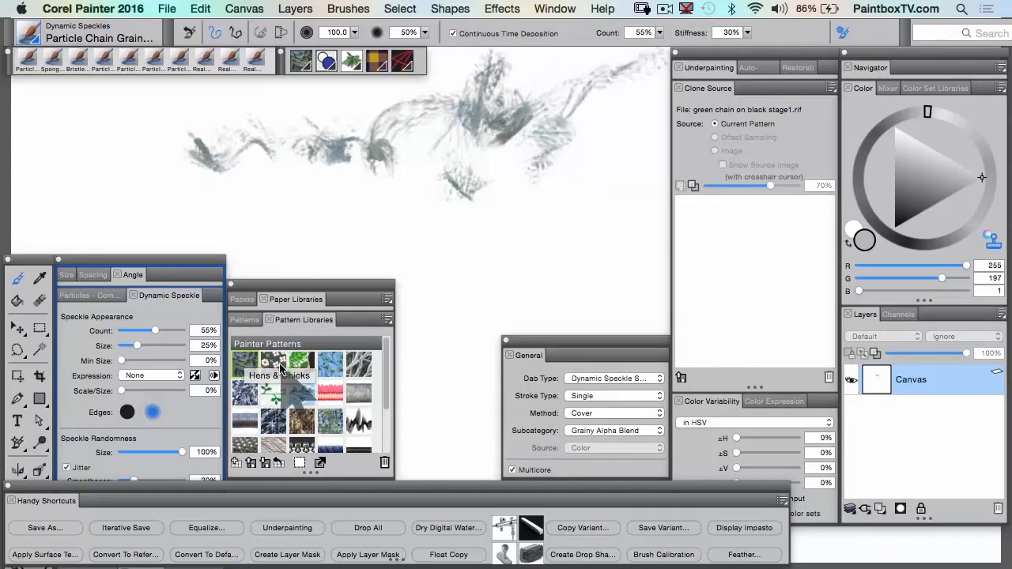
Step: Paint cloned-colour strokes with the blue pattern in the fourth column, and below them with the pink striped pattern
{"action": "left_click", "coordinate": [332, 361]}
{"action": "mouse_move", "coordinate": [204, 208]}
{"action": "left_mouse_down"}
{"action": "mouse_move", "coordinate": [257, 211]}
{"action": "mouse_move", "coordinate": [280, 226]}
{"action": "mouse_move", "coordinate": [302, 192]}
{"action": "mouse_move", "coordinate": [288, 259]}
{"action": "mouse_move", "coordinate": [327, 235]}
{"action": "mouse_move", "coordinate": [351, 254]}
{"action": "mouse_move", "coordinate": [367, 190]}
{"action": "mouse_move", "coordinate": [395, 210]}
{"action": "mouse_move", "coordinate": [423, 196]}
{"action": "mouse_move", "coordinate": [476, 216]}
{"action": "mouse_move", "coordinate": [566, 167]}
{"action": "mouse_move", "coordinate": [587, 131]}
{"action": "mouse_move", "coordinate": [542, 203]}
{"action": "left_mouse_up"}
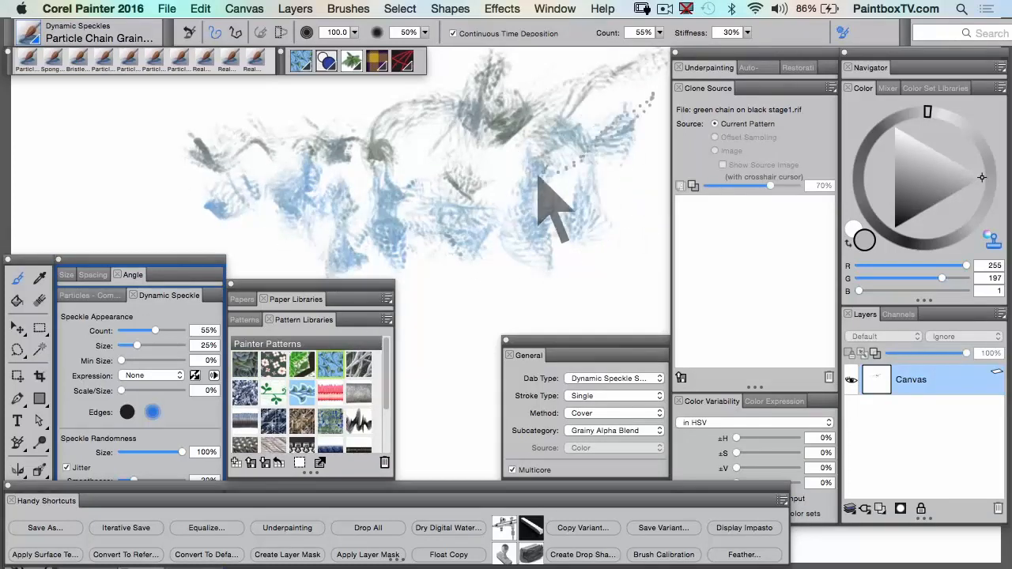
{"action": "left_click", "coordinate": [331, 395]}
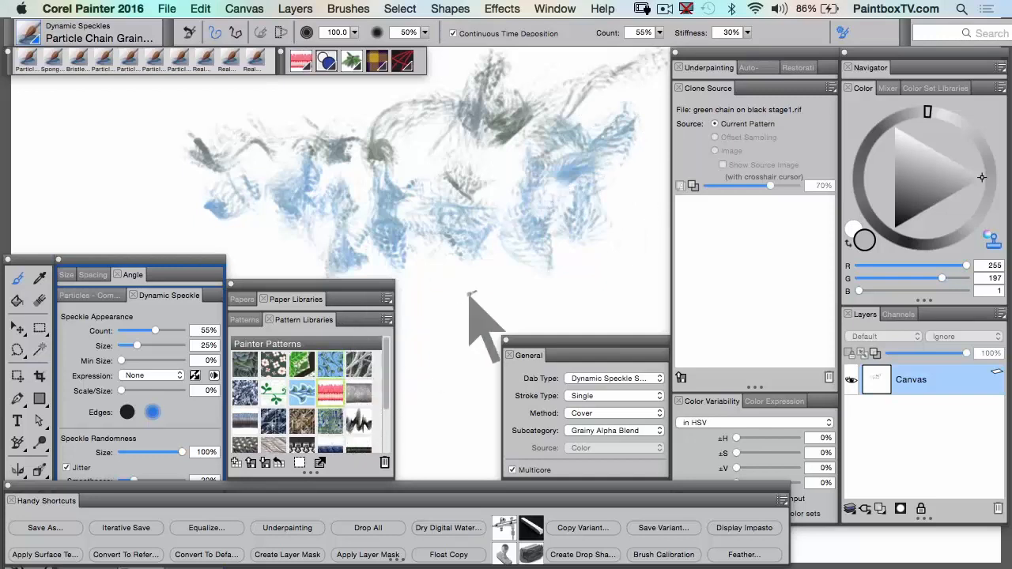
{"action": "mouse_move", "coordinate": [468, 293]}
{"action": "left_mouse_down"}
{"action": "mouse_move", "coordinate": [439, 287]}
{"action": "mouse_move", "coordinate": [461, 312]}
{"action": "mouse_move", "coordinate": [525, 280]}
{"action": "mouse_move", "coordinate": [591, 277]}
{"action": "left_mouse_up"}
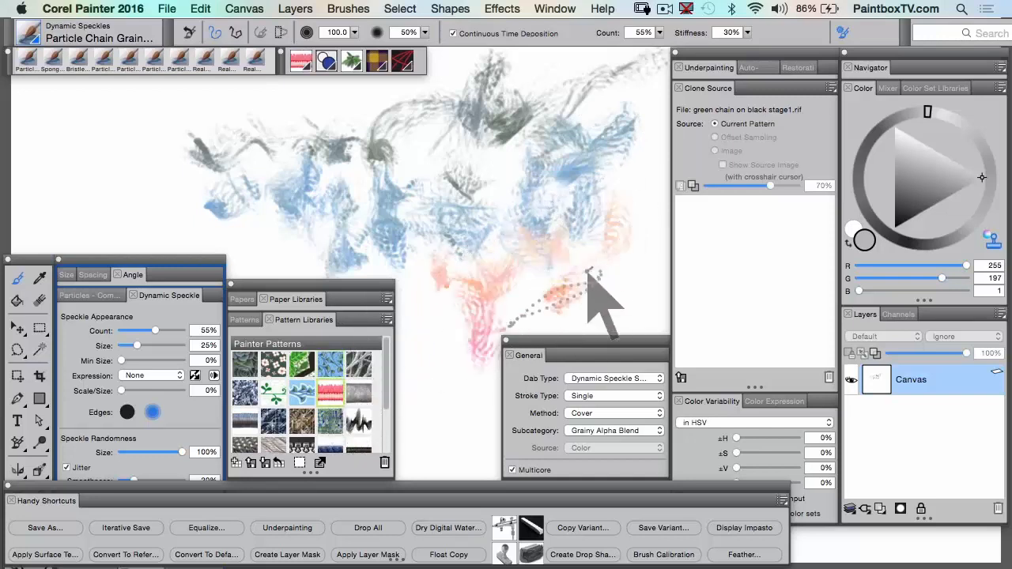
{"action": "mouse_move", "coordinate": [465, 310]}
{"action": "left_mouse_down"}
{"action": "mouse_move", "coordinate": [584, 301]}
{"action": "mouse_move", "coordinate": [552, 280]}
{"action": "mouse_move", "coordinate": [421, 293]}
{"action": "mouse_move", "coordinate": [459, 271]}
{"action": "mouse_move", "coordinate": [593, 238]}
{"action": "mouse_move", "coordinate": [644, 294]}
{"action": "mouse_move", "coordinate": [575, 248]}
{"action": "left_mouse_up"}
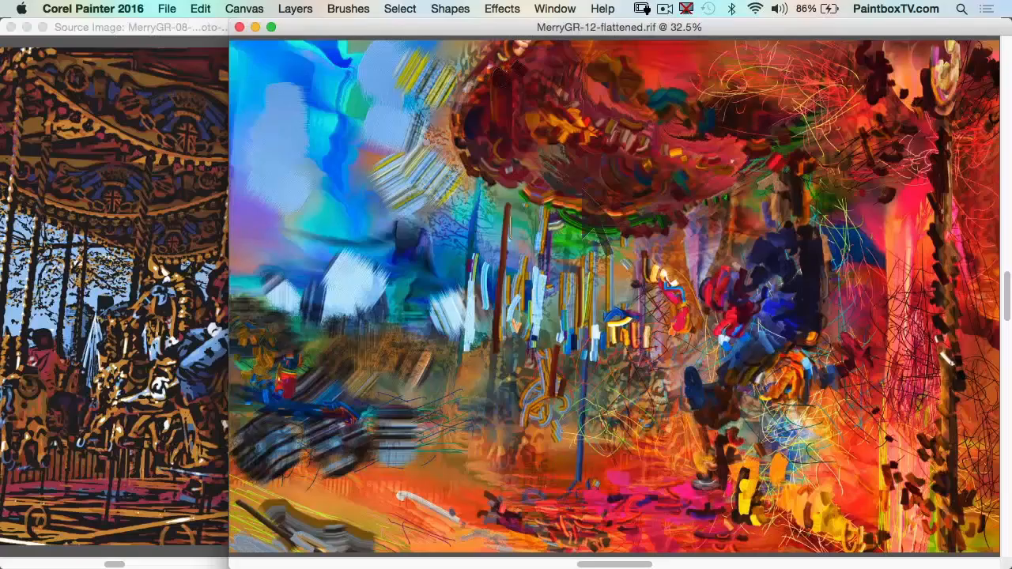
Step: View the whole MerryGR-12-flattened.rif painting at 25% and bring its source image window to the front
{"action": "key", "text": "super+0"}
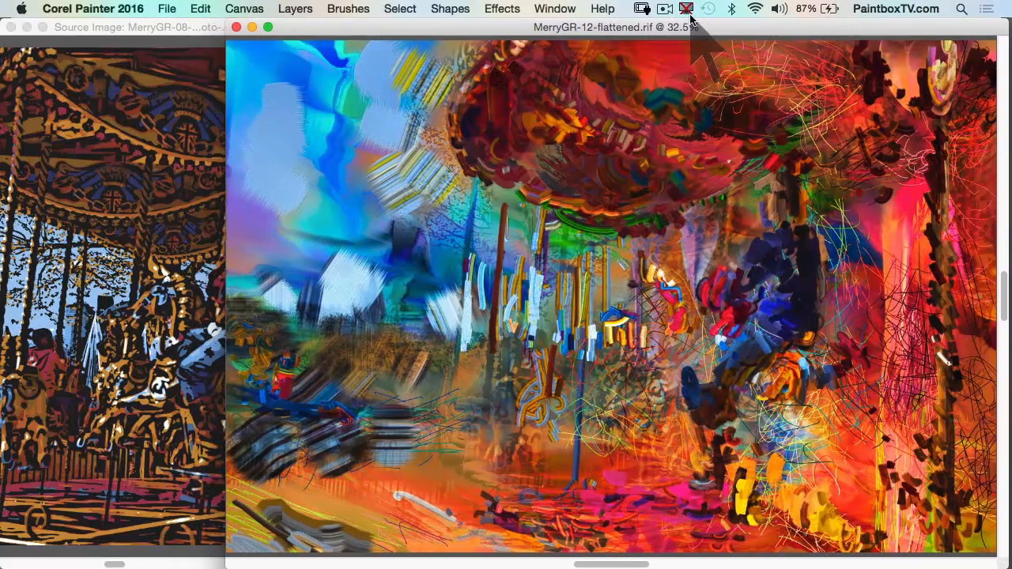
{"action": "key", "text": "super+minus"}
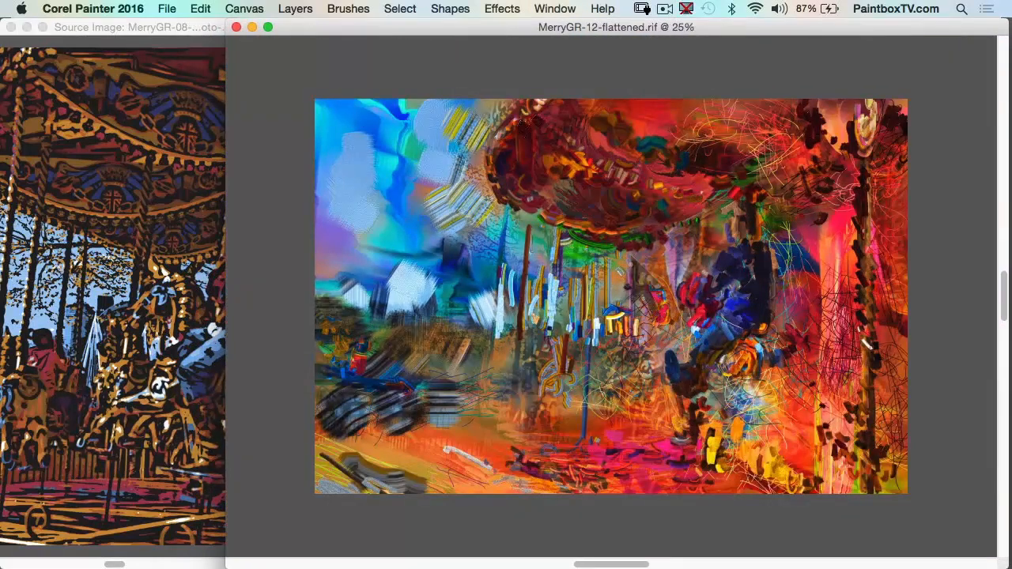
{"action": "left_click", "coordinate": [199, 31]}
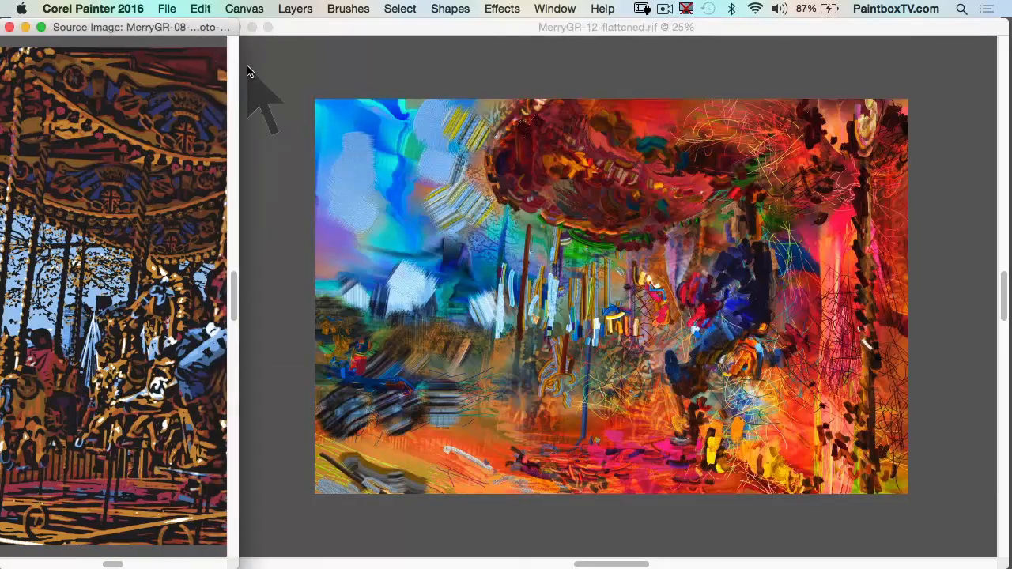
Step: Fit the whole source image in its window, move it near the window's upper edge, and show the panels again
{"action": "key", "text": "super+0"}
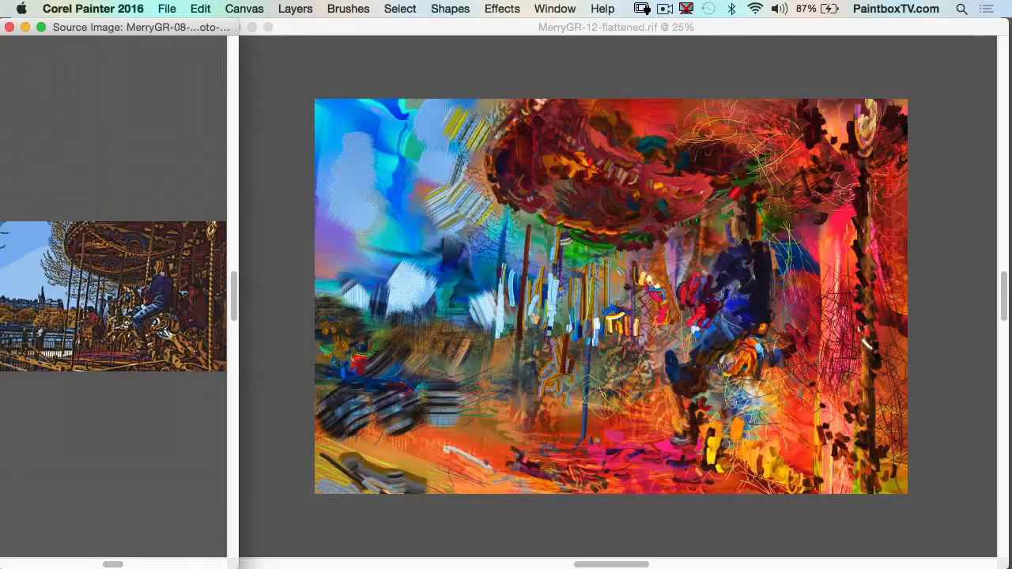
{"action": "key", "text": "space"}
{"action": "left_click_drag", "start_coordinate": [162, 272], "coordinate": [157, 121]}
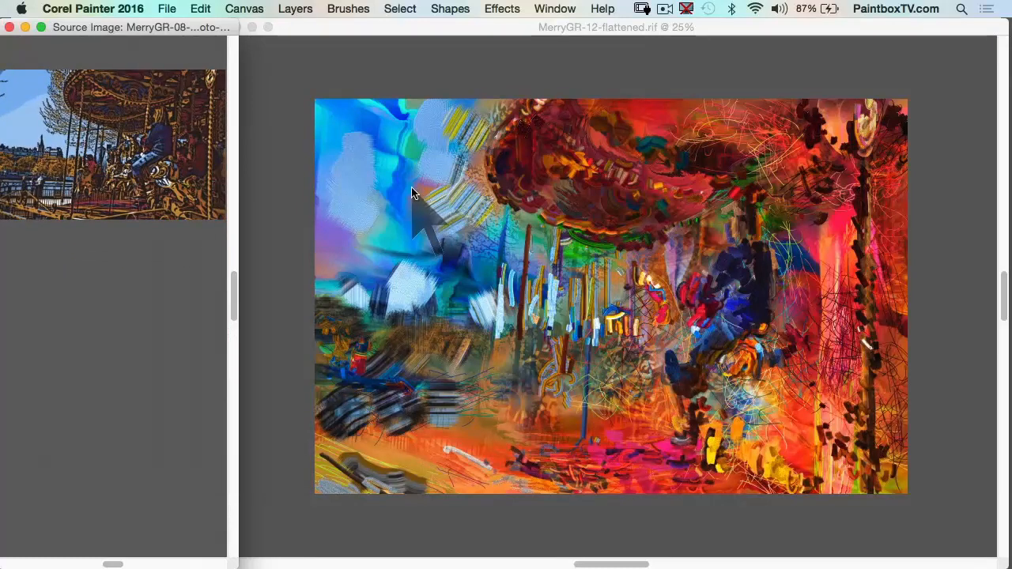
{"action": "key", "text": "Tab"}
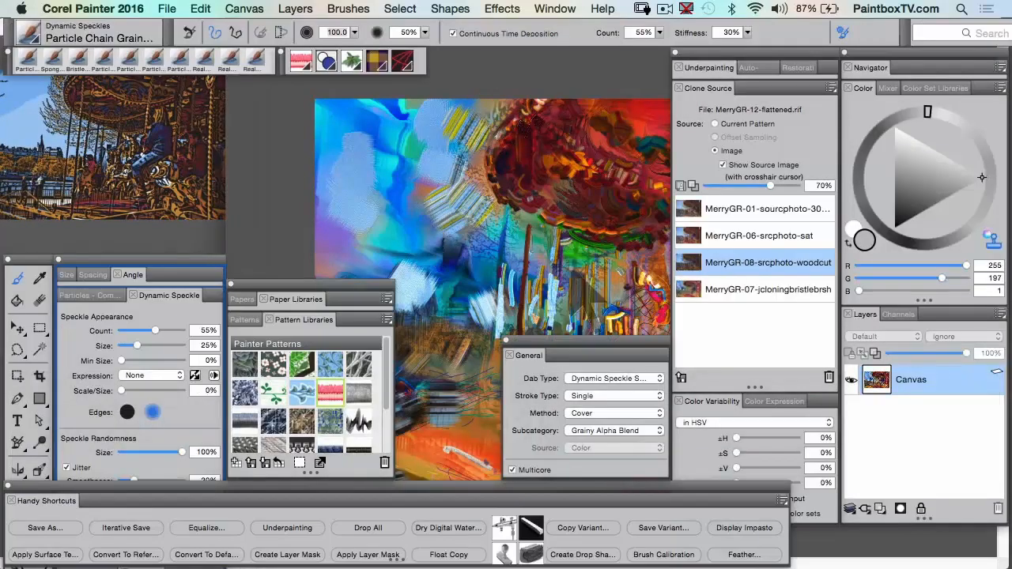
Step: Compare the four MerryGR clone sources by switching among the bristle-brush, woodcut, saturated and original photo versions
{"action": "left_click", "coordinate": [750, 290]}
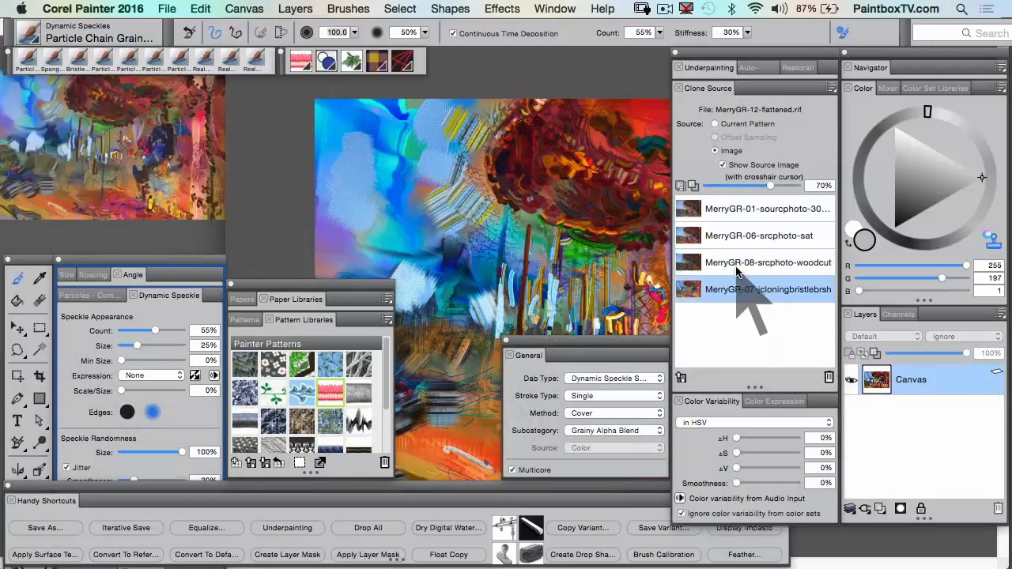
{"action": "left_click", "coordinate": [735, 263]}
{"action": "left_click", "coordinate": [732, 235]}
{"action": "left_click", "coordinate": [729, 208]}
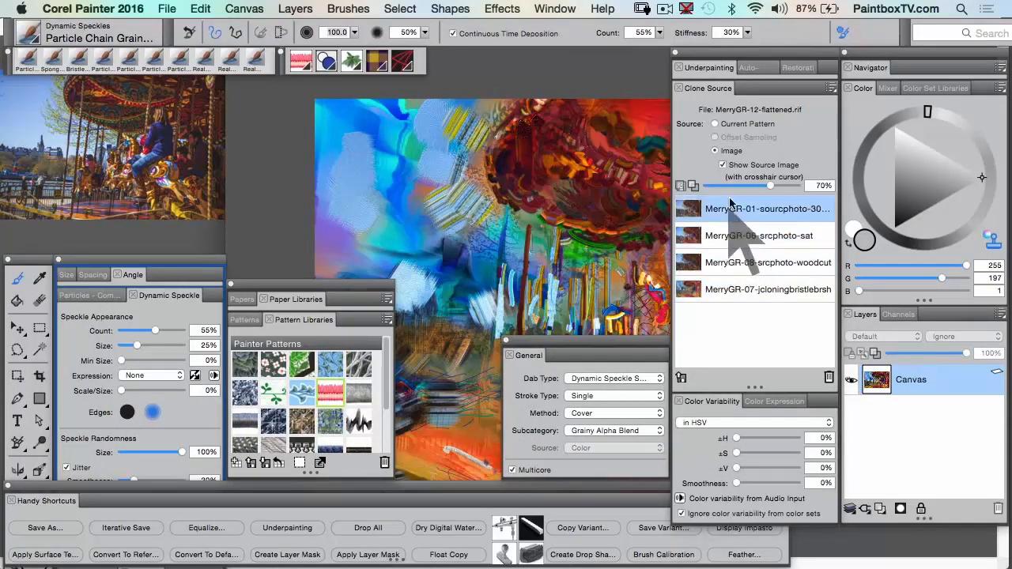
{"action": "left_click", "coordinate": [728, 237]}
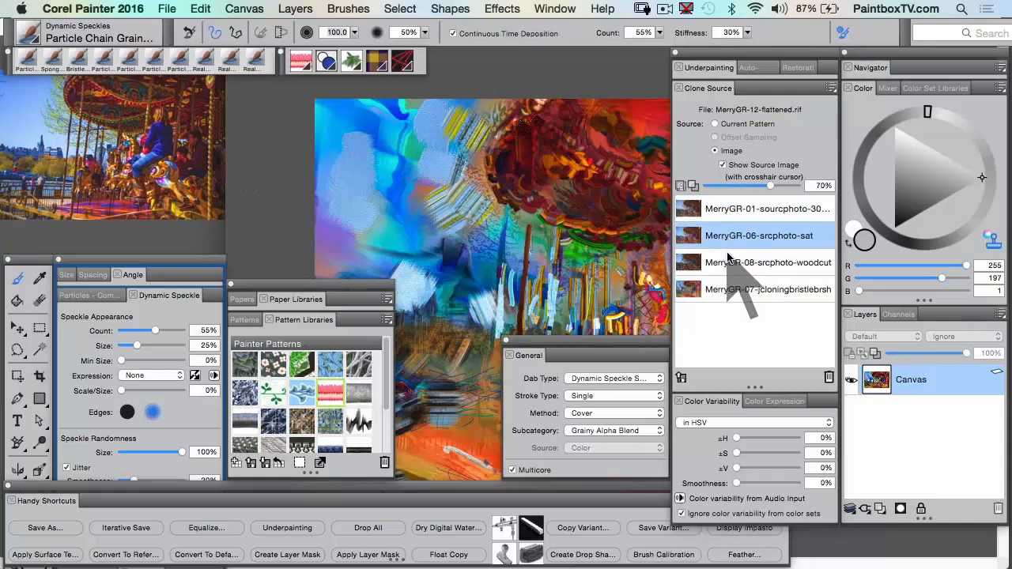
{"action": "left_click", "coordinate": [740, 264]}
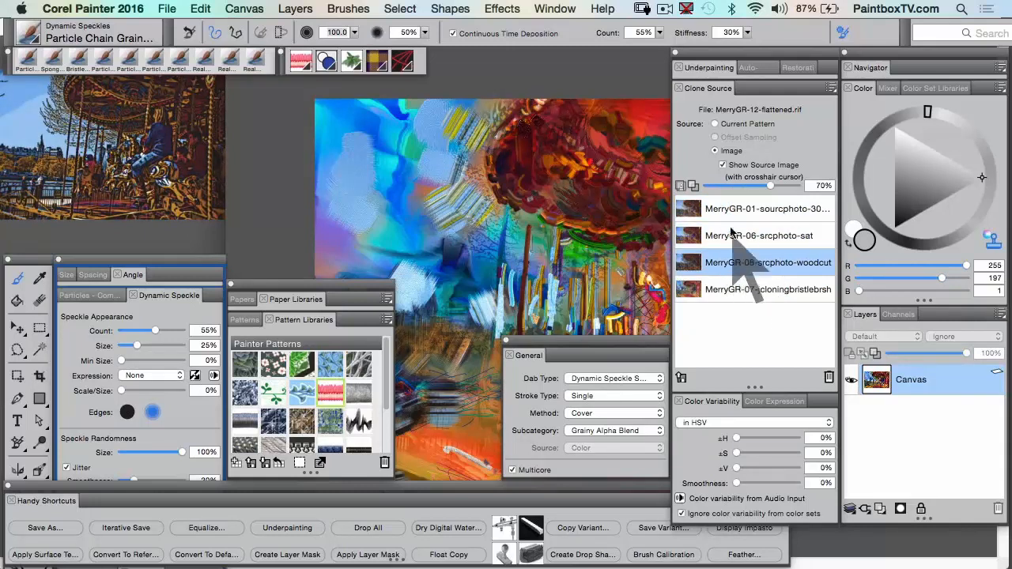
{"action": "left_click", "coordinate": [739, 291]}
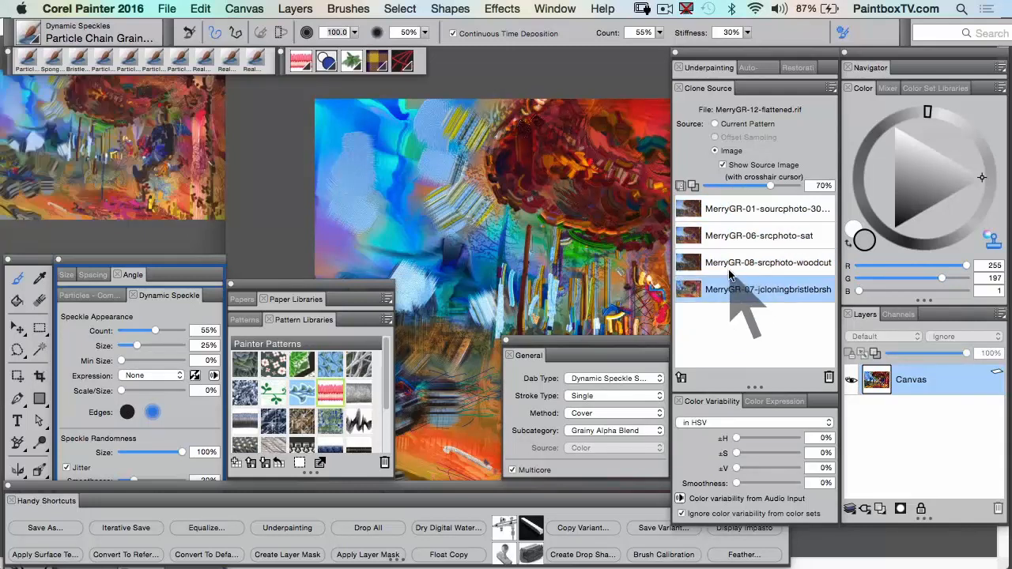
{"action": "left_click", "coordinate": [728, 263]}
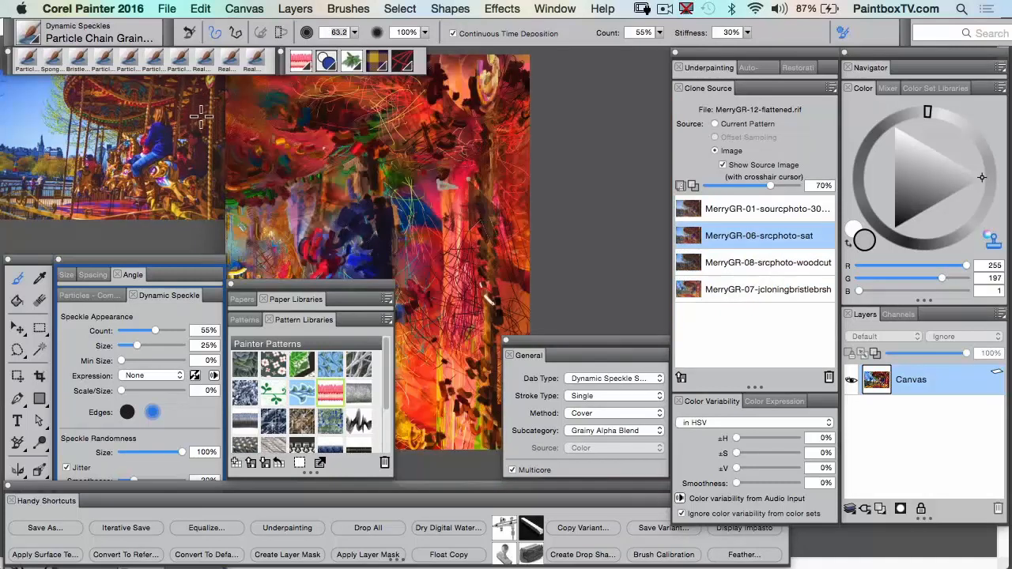
Step: Undo the last change and paint a Particle Chain stroke in colours cloned from MerryGR-06-srcphoto-sat over the carousel painting's red area
{"action": "key", "text": "super+z"}
{"action": "mouse_move", "coordinate": [469, 172]}
{"action": "left_mouse_down"}
{"action": "mouse_move", "coordinate": [450, 190]}
{"action": "mouse_move", "coordinate": [461, 147]}
{"action": "mouse_move", "coordinate": [481, 207]}
{"action": "mouse_move", "coordinate": [486, 183]}
{"action": "mouse_move", "coordinate": [501, 186]}
{"action": "mouse_move", "coordinate": [462, 226]}
{"action": "mouse_move", "coordinate": [426, 212]}
{"action": "mouse_move", "coordinate": [419, 194]}
{"action": "mouse_move", "coordinate": [426, 227]}
{"action": "mouse_move", "coordinate": [454, 162]}
{"action": "mouse_move", "coordinate": [491, 154]}
{"action": "mouse_move", "coordinate": [481, 180]}
{"action": "mouse_move", "coordinate": [506, 198]}
{"action": "left_mouse_up"}
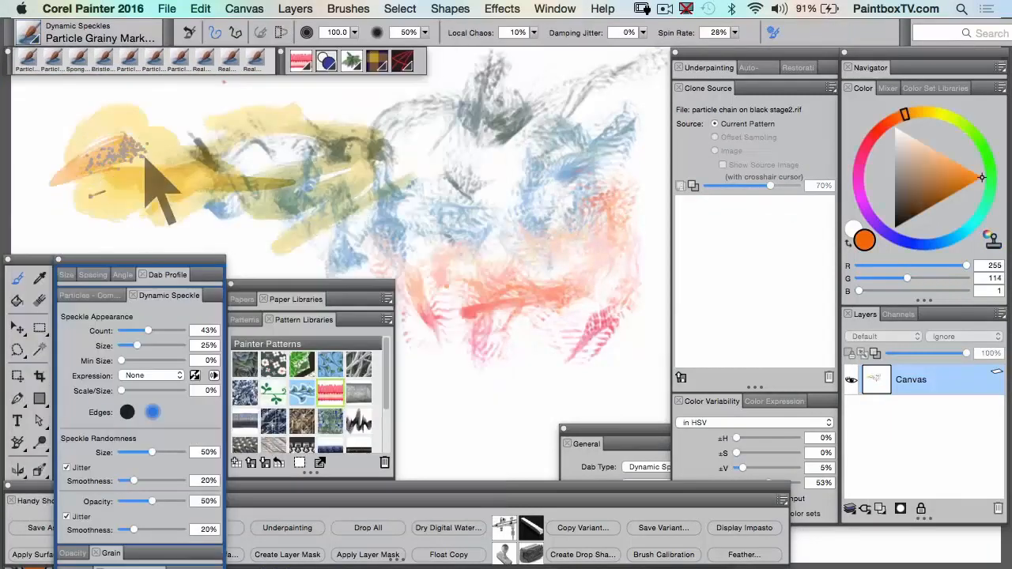
Step: Paint orange Particle Grainy Marker Abrasive strokes across the practice canvas, raising the speckle Count to 100% between strokes
{"action": "mouse_move", "coordinate": [158, 192]}
{"action": "left_mouse_down"}
{"action": "mouse_move", "coordinate": [248, 226]}
{"action": "mouse_move", "coordinate": [294, 181]}
{"action": "mouse_move", "coordinate": [251, 166]}
{"action": "mouse_move", "coordinate": [264, 199]}
{"action": "mouse_move", "coordinate": [221, 199]}
{"action": "mouse_move", "coordinate": [242, 199]}
{"action": "mouse_move", "coordinate": [251, 155]}
{"action": "mouse_move", "coordinate": [181, 136]}
{"action": "mouse_move", "coordinate": [379, 153]}
{"action": "left_mouse_up"}
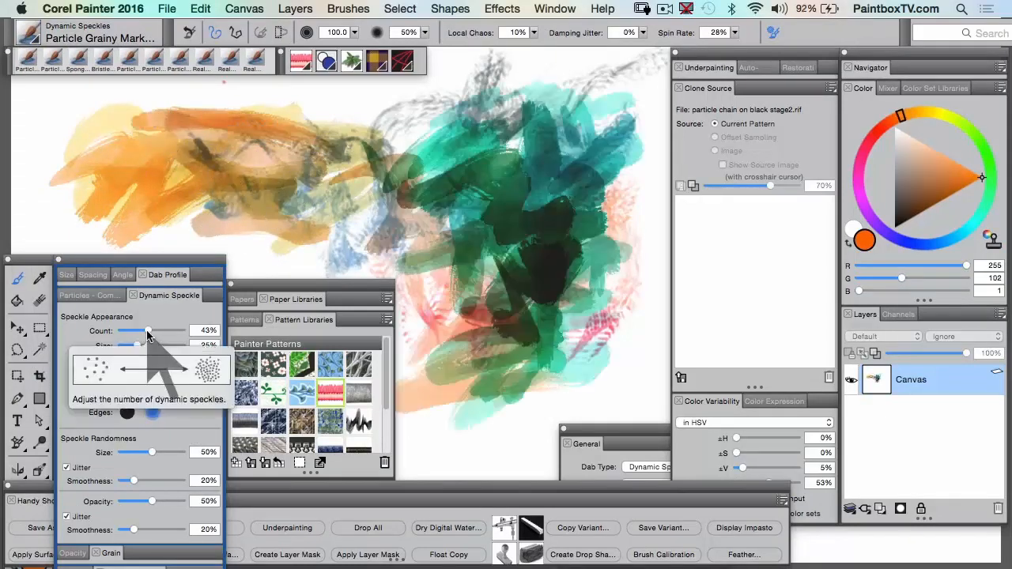
{"action": "left_click_drag", "start_coordinate": [152, 330], "coordinate": [188, 332]}
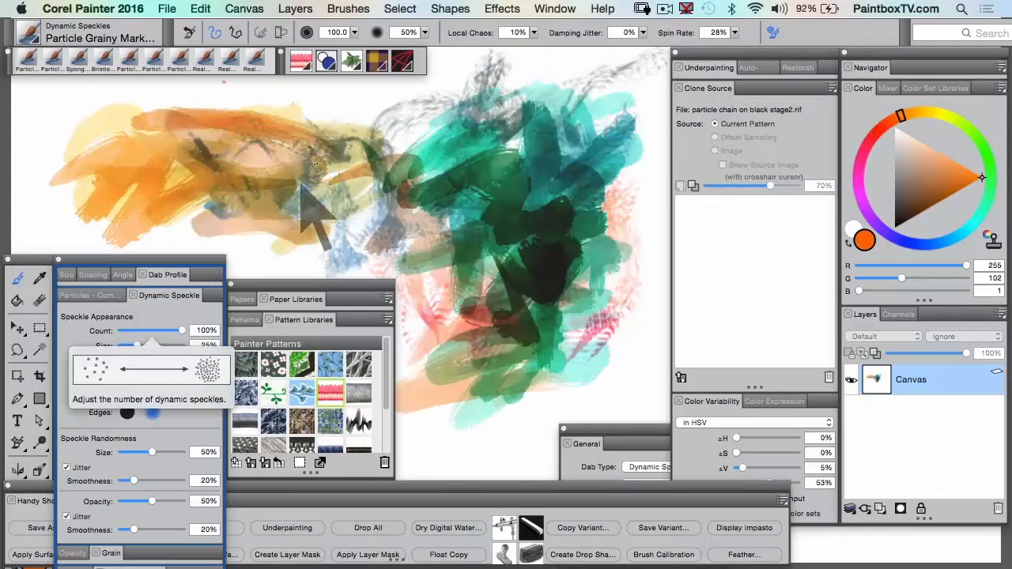
{"action": "mouse_move", "coordinate": [301, 184]}
{"action": "left_mouse_down"}
{"action": "mouse_move", "coordinate": [351, 126]}
{"action": "mouse_move", "coordinate": [396, 159]}
{"action": "mouse_move", "coordinate": [451, 162]}
{"action": "mouse_move", "coordinate": [506, 143]}
{"action": "left_mouse_up"}
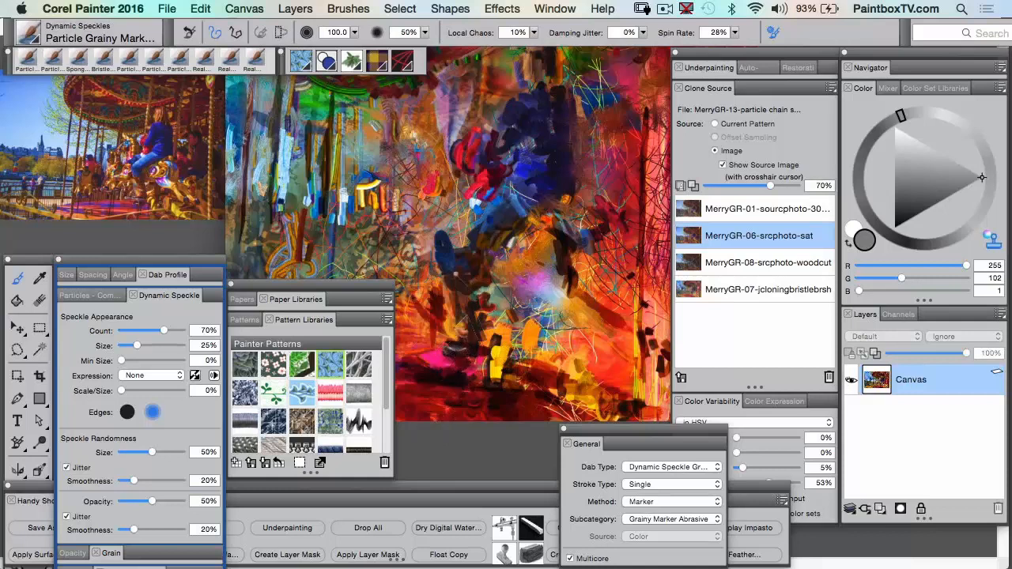
Step: Set the Particle Grainy Marker Abrasive brush's method to Cover
{"action": "left_click", "coordinate": [650, 504]}
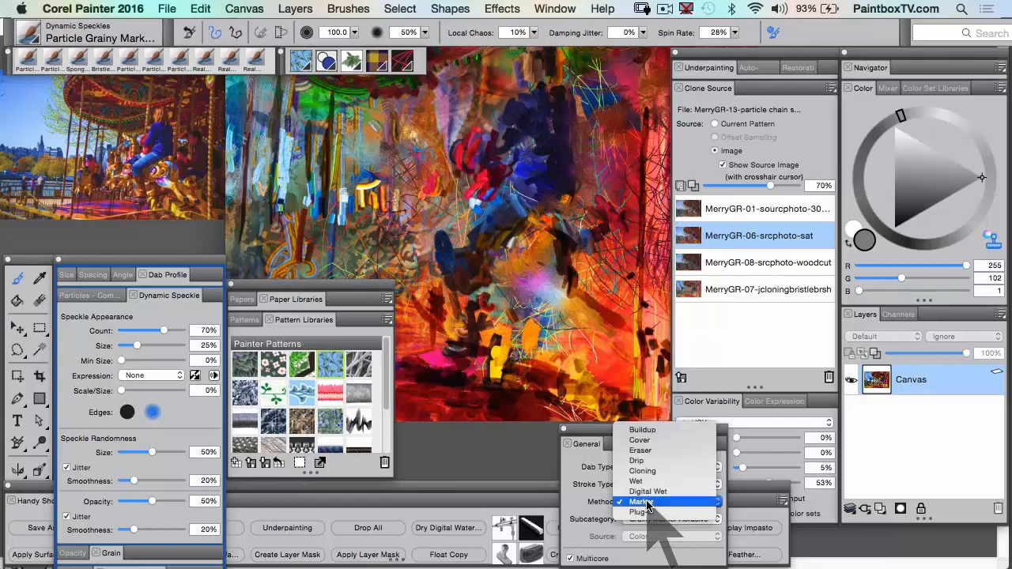
{"action": "left_click", "coordinate": [640, 441]}
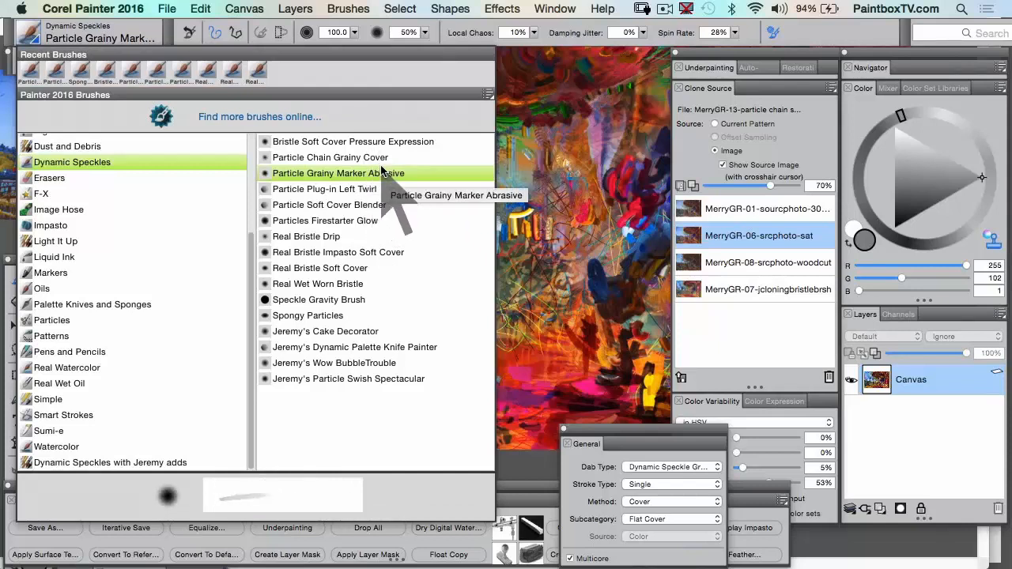
Step: Choose the Particle Soft Cover Blender brush and blend cloned-colour strokes over the sky edge and poles below the carousel canopy
{"action": "left_click", "coordinate": [348, 205]}
{"action": "mouse_move", "coordinate": [362, 153]}
{"action": "left_mouse_down"}
{"action": "mouse_move", "coordinate": [381, 155]}
{"action": "mouse_move", "coordinate": [366, 161]}
{"action": "mouse_move", "coordinate": [389, 141]}
{"action": "left_mouse_up"}
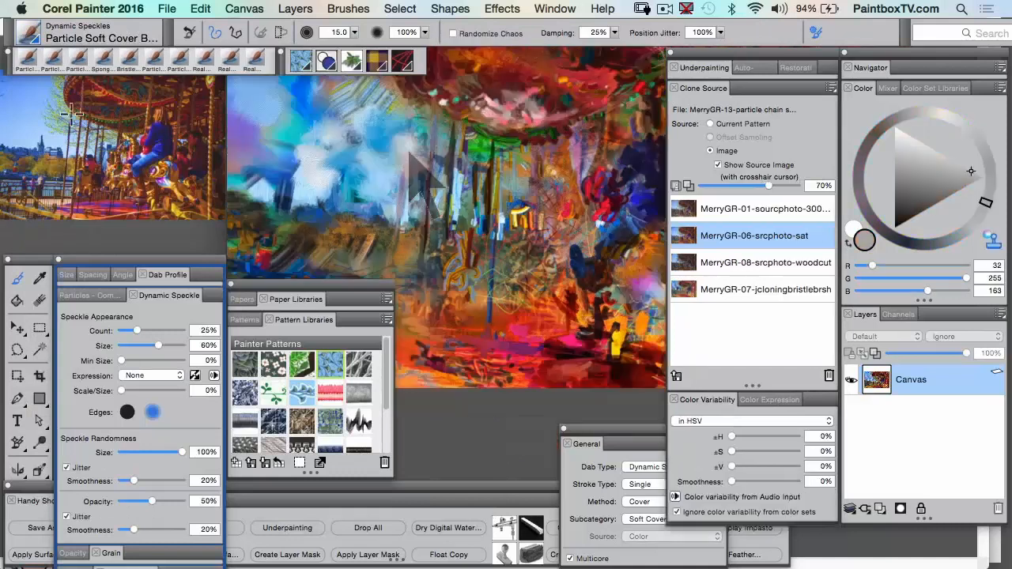
{"action": "mouse_move", "coordinate": [404, 134]}
{"action": "left_mouse_down"}
{"action": "mouse_move", "coordinate": [404, 192]}
{"action": "mouse_move", "coordinate": [400, 166]}
{"action": "left_mouse_up"}
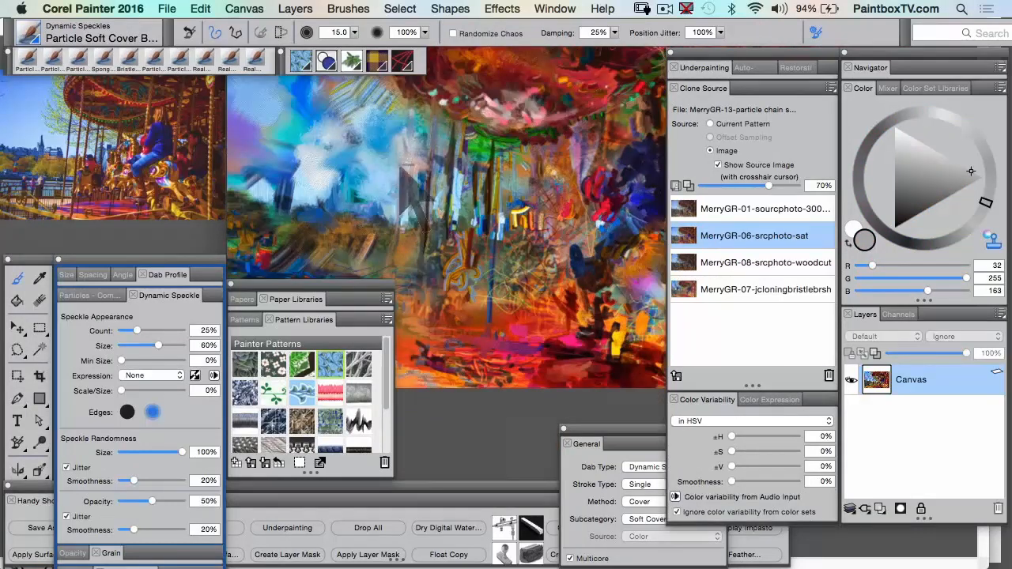
{"action": "mouse_move", "coordinate": [405, 125]}
{"action": "left_mouse_down"}
{"action": "mouse_move", "coordinate": [400, 184]}
{"action": "mouse_move", "coordinate": [406, 101]}
{"action": "left_mouse_up"}
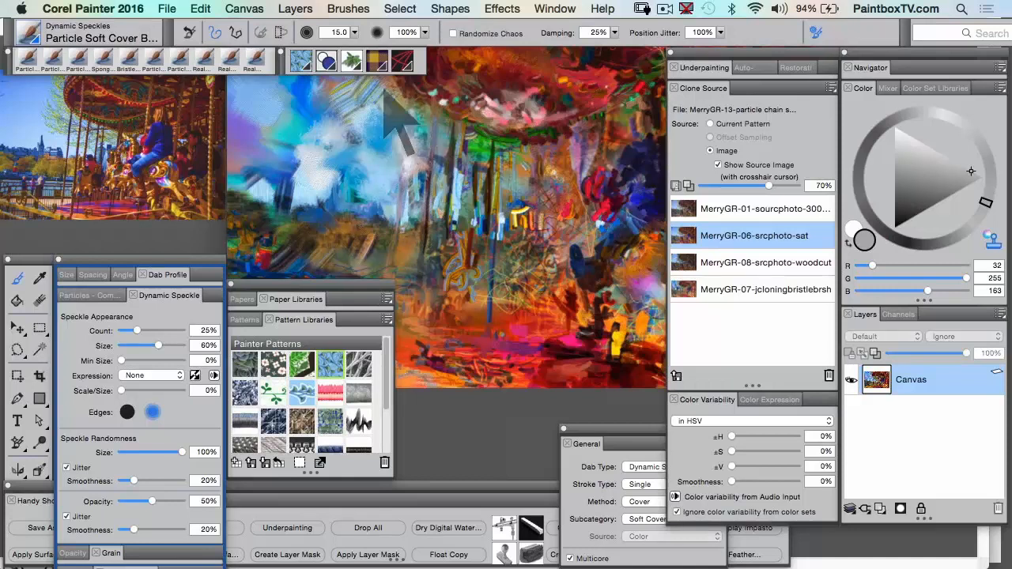
{"action": "left_click_drag", "start_coordinate": [415, 102], "coordinate": [446, 151]}
{"action": "left_click_drag", "start_coordinate": [435, 113], "coordinate": [453, 160]}
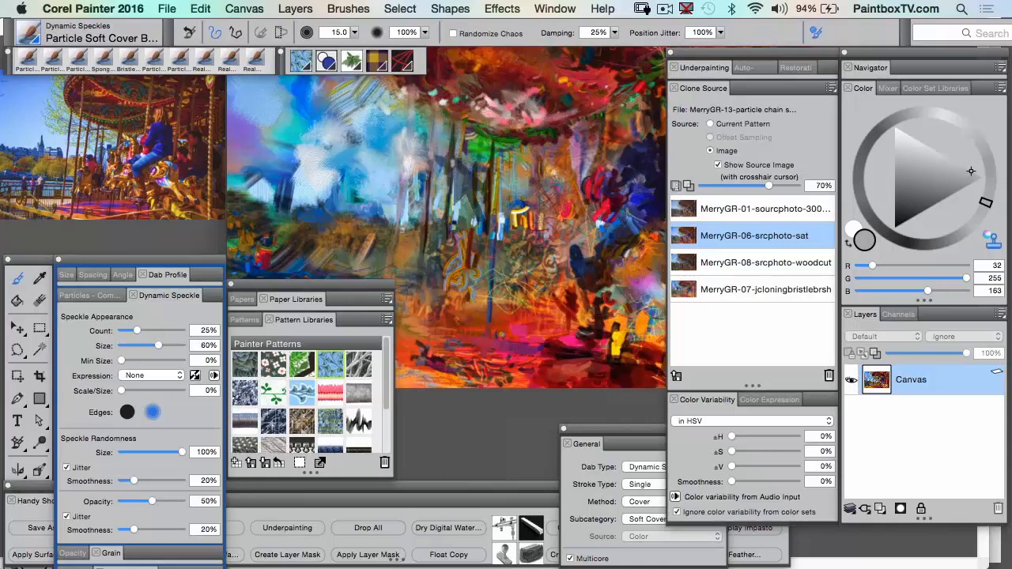
{"action": "mouse_move", "coordinate": [489, 190]}
{"action": "left_mouse_down"}
{"action": "mouse_move", "coordinate": [471, 208]}
{"action": "mouse_move", "coordinate": [498, 245]}
{"action": "left_mouse_up"}
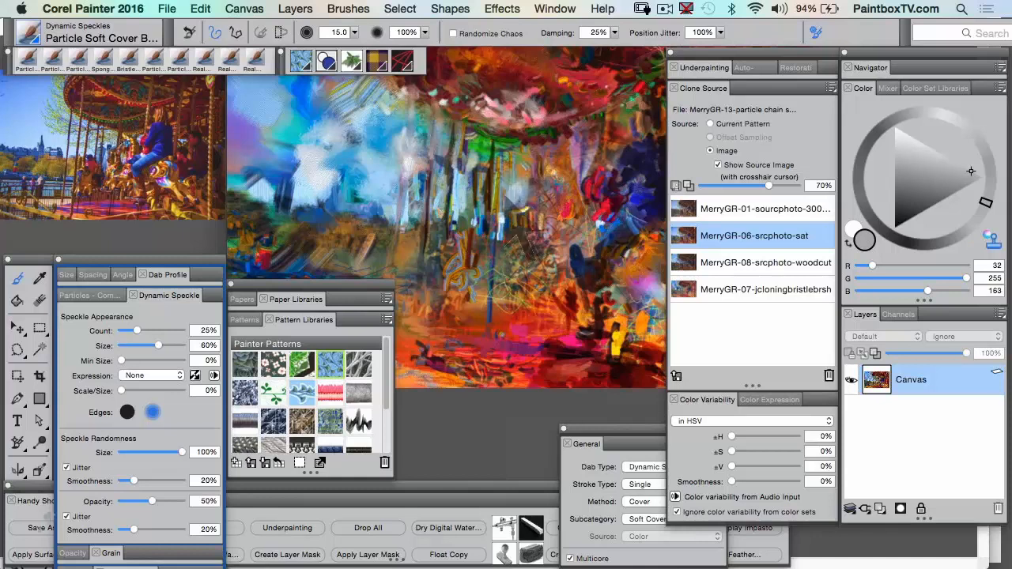
{"action": "key", "text": "u"}
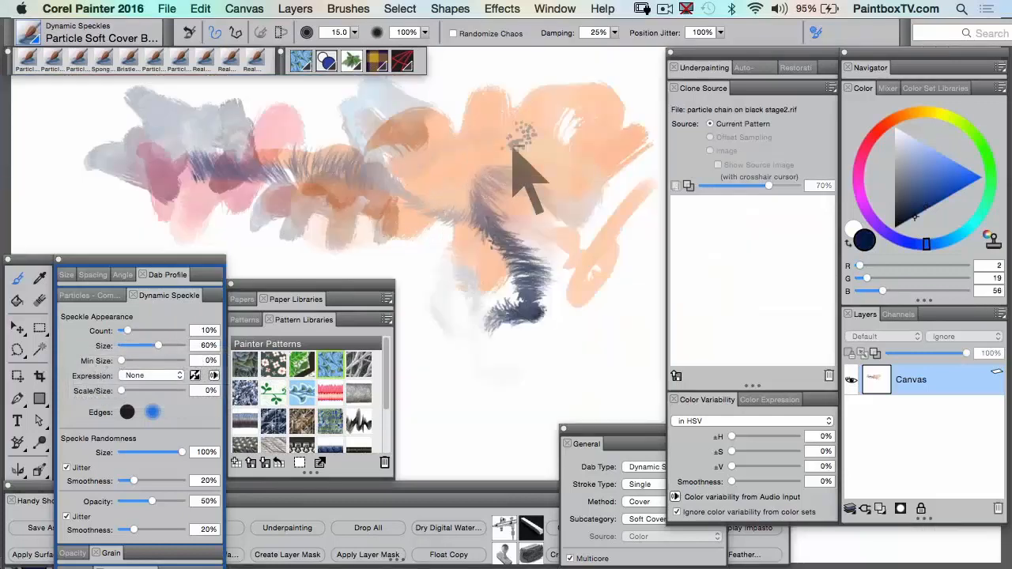
Step: Blend the orange and grey paint with dark blue Particle Soft Cover Blender strokes, lowering the speckle Count partway through
{"action": "mouse_move", "coordinate": [512, 124]}
{"action": "left_mouse_down"}
{"action": "mouse_move", "coordinate": [344, 173]}
{"action": "mouse_move", "coordinate": [272, 141]}
{"action": "left_mouse_up"}
{"action": "mouse_move", "coordinate": [588, 160]}
{"action": "left_mouse_down"}
{"action": "mouse_move", "coordinate": [456, 209]}
{"action": "mouse_move", "coordinate": [525, 192]}
{"action": "mouse_move", "coordinate": [583, 237]}
{"action": "left_mouse_up"}
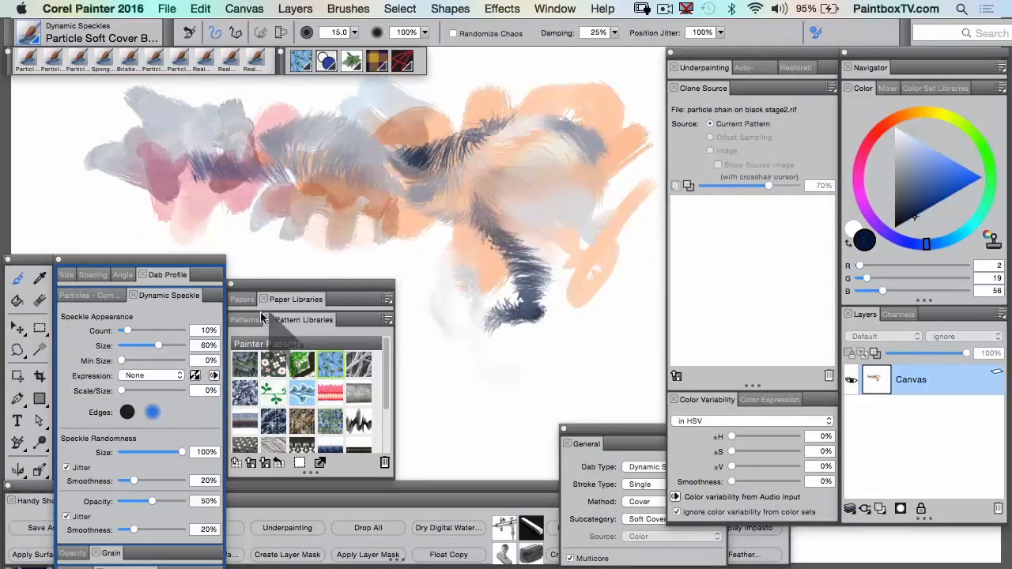
{"action": "left_click", "coordinate": [123, 330]}
{"action": "mouse_move", "coordinate": [454, 241]}
{"action": "left_mouse_down"}
{"action": "mouse_move", "coordinate": [435, 270]}
{"action": "mouse_move", "coordinate": [453, 254]}
{"action": "mouse_move", "coordinate": [560, 269]}
{"action": "mouse_move", "coordinate": [462, 303]}
{"action": "mouse_move", "coordinate": [608, 276]}
{"action": "mouse_move", "coordinate": [476, 348]}
{"action": "left_mouse_up"}
{"action": "mouse_move", "coordinate": [549, 140]}
{"action": "left_mouse_down"}
{"action": "mouse_move", "coordinate": [558, 126]}
{"action": "mouse_move", "coordinate": [631, 102]}
{"action": "left_mouse_up"}
{"action": "mouse_move", "coordinate": [450, 145]}
{"action": "left_mouse_down"}
{"action": "mouse_move", "coordinate": [533, 101]}
{"action": "mouse_move", "coordinate": [448, 73]}
{"action": "mouse_move", "coordinate": [517, 127]}
{"action": "left_mouse_up"}
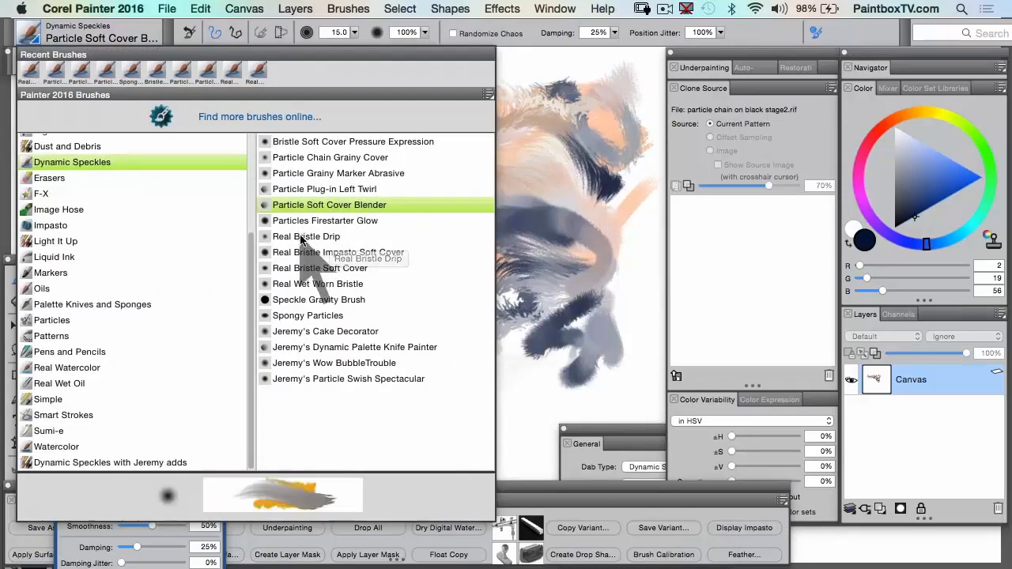
Step: Choose the Real Bristle Drip brush and paint a long wavy dark blue stroke diagonally down across the practice canvas
{"action": "left_click", "coordinate": [308, 239]}
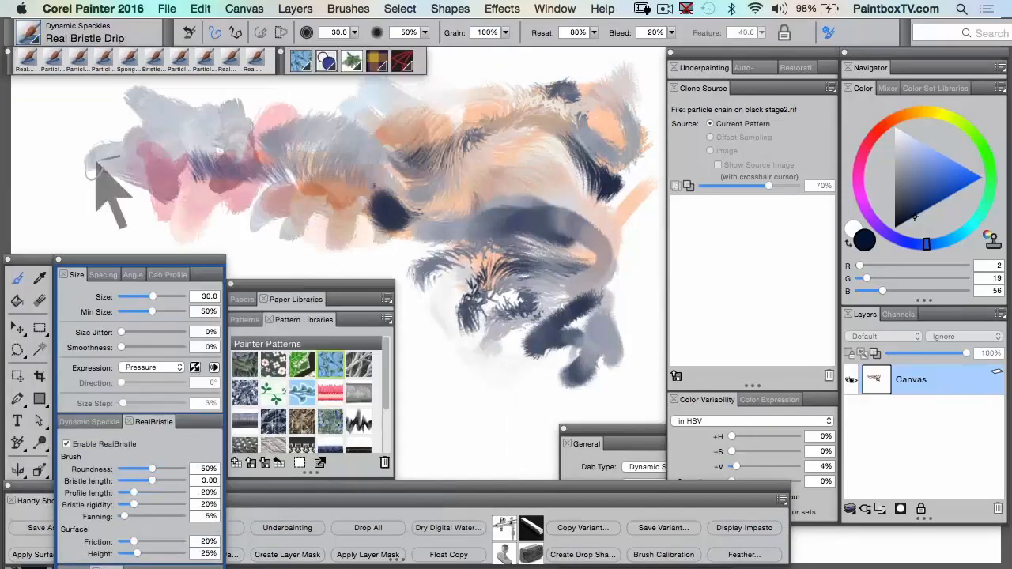
{"action": "mouse_move", "coordinate": [101, 168]}
{"action": "left_mouse_down"}
{"action": "mouse_move", "coordinate": [260, 225]}
{"action": "mouse_move", "coordinate": [399, 217]}
{"action": "mouse_move", "coordinate": [445, 261]}
{"action": "mouse_move", "coordinate": [436, 330]}
{"action": "mouse_move", "coordinate": [459, 375]}
{"action": "mouse_move", "coordinate": [492, 394]}
{"action": "mouse_move", "coordinate": [530, 324]}
{"action": "left_mouse_up"}
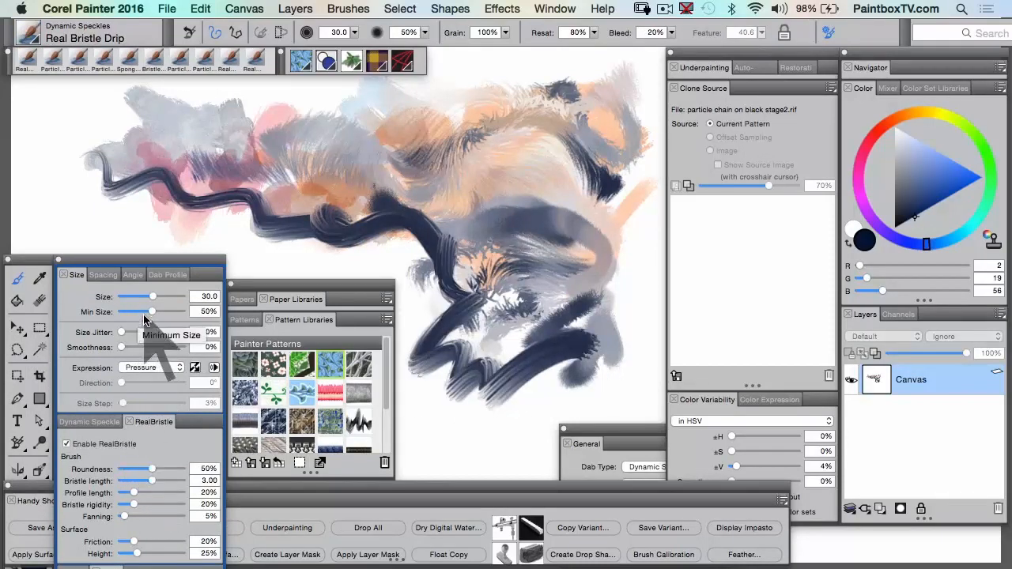
Step: Paint long Real Bristle Drip strokes across the practice canvas with the speckle Count lowered to 4% and again to 1%
{"action": "left_click", "coordinate": [104, 425]}
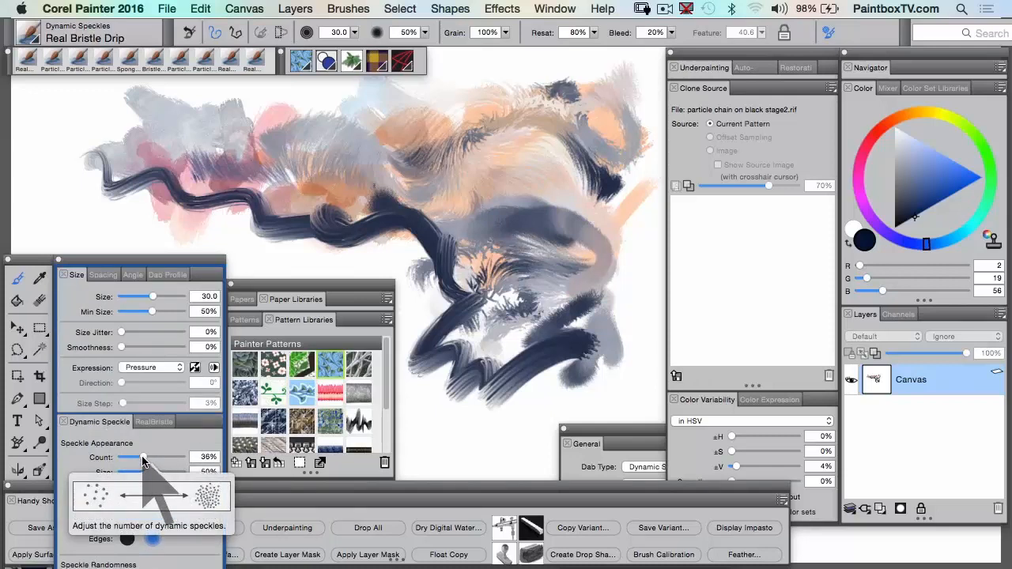
{"action": "left_click_drag", "start_coordinate": [124, 461], "coordinate": [122, 461]}
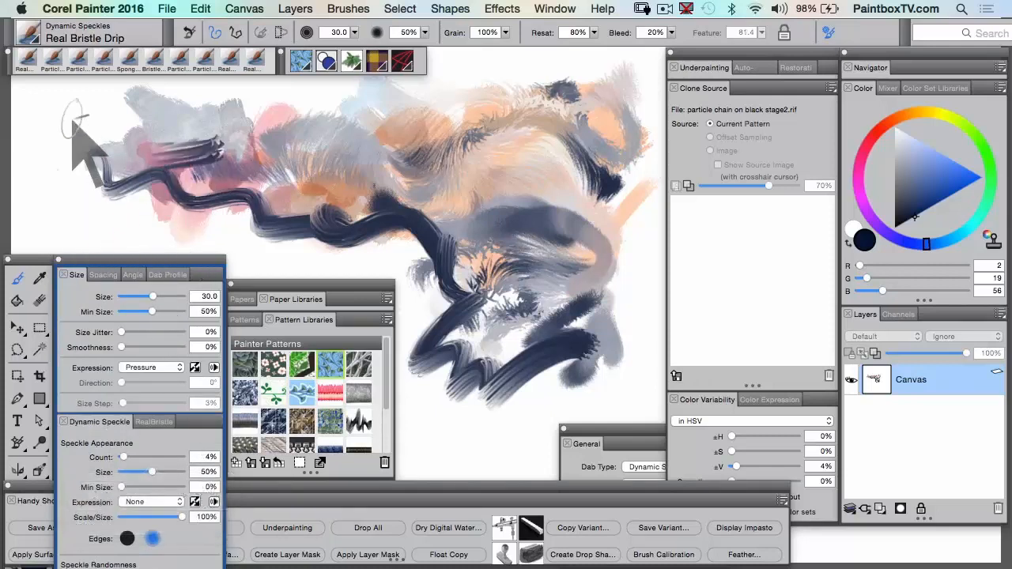
{"action": "mouse_move", "coordinate": [74, 124]}
{"action": "left_mouse_down"}
{"action": "mouse_move", "coordinate": [330, 146]}
{"action": "mouse_move", "coordinate": [506, 126]}
{"action": "mouse_move", "coordinate": [530, 146]}
{"action": "left_mouse_up"}
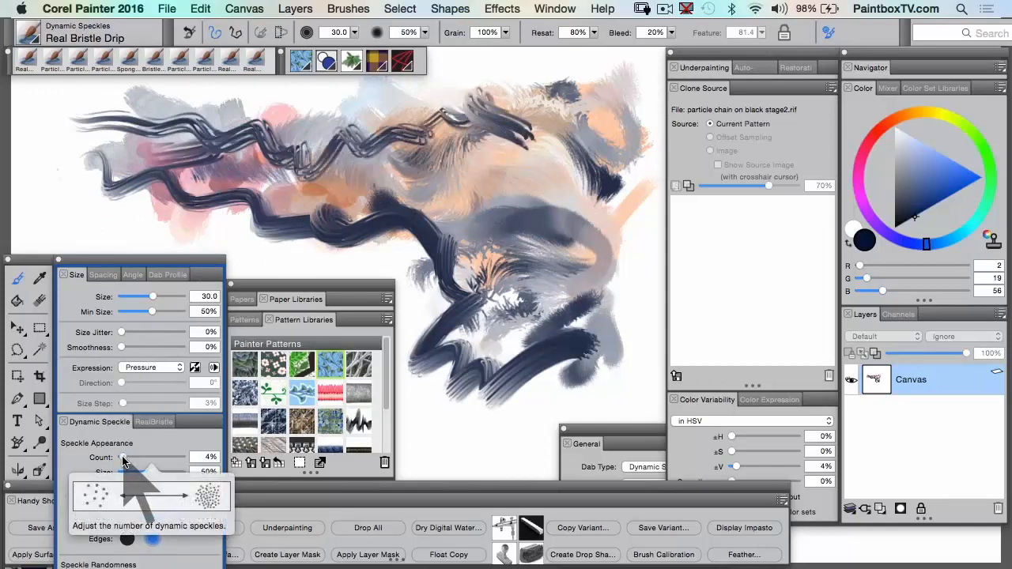
{"action": "left_click_drag", "start_coordinate": [123, 460], "coordinate": [121, 460]}
{"action": "mouse_move", "coordinate": [101, 133]}
{"action": "left_mouse_down"}
{"action": "mouse_move", "coordinate": [220, 200]}
{"action": "mouse_move", "coordinate": [340, 196]}
{"action": "mouse_move", "coordinate": [458, 172]}
{"action": "mouse_move", "coordinate": [536, 196]}
{"action": "mouse_move", "coordinate": [603, 194]}
{"action": "mouse_move", "coordinate": [557, 214]}
{"action": "mouse_move", "coordinate": [585, 257]}
{"action": "mouse_move", "coordinate": [558, 295]}
{"action": "mouse_move", "coordinate": [595, 289]}
{"action": "left_mouse_up"}
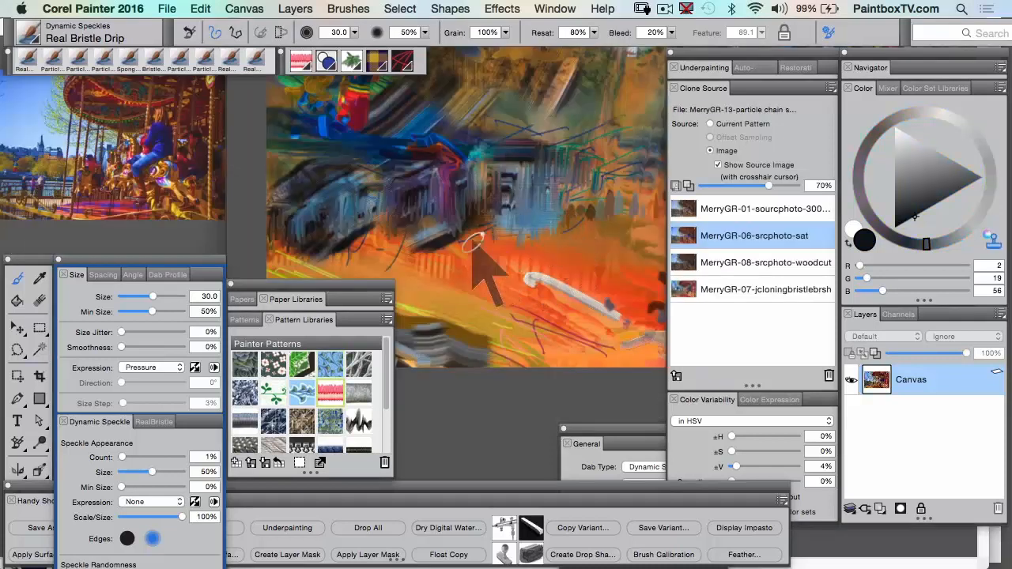
Step: Paint cloned-colour Real Bristle Drip strokes on the carousel painting's orange ground and on the poles just below the canopy
{"action": "mouse_move", "coordinate": [494, 263]}
{"action": "left_mouse_down"}
{"action": "mouse_move", "coordinate": [533, 232]}
{"action": "mouse_move", "coordinate": [563, 234]}
{"action": "mouse_move", "coordinate": [586, 251]}
{"action": "left_mouse_up"}
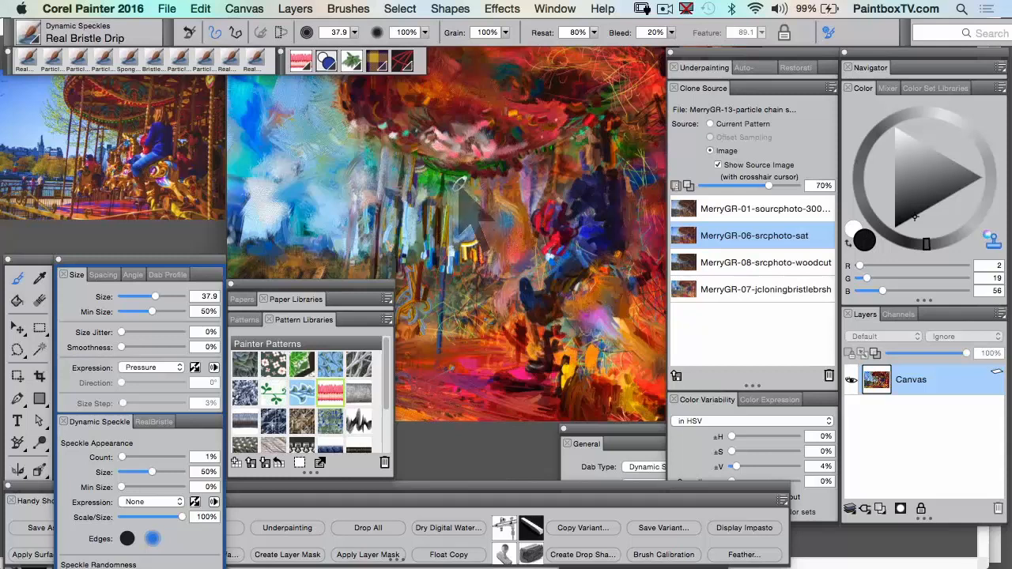
{"action": "mouse_move", "coordinate": [453, 184]}
{"action": "left_mouse_down"}
{"action": "mouse_move", "coordinate": [444, 168]}
{"action": "mouse_move", "coordinate": [434, 205]}
{"action": "left_mouse_up"}
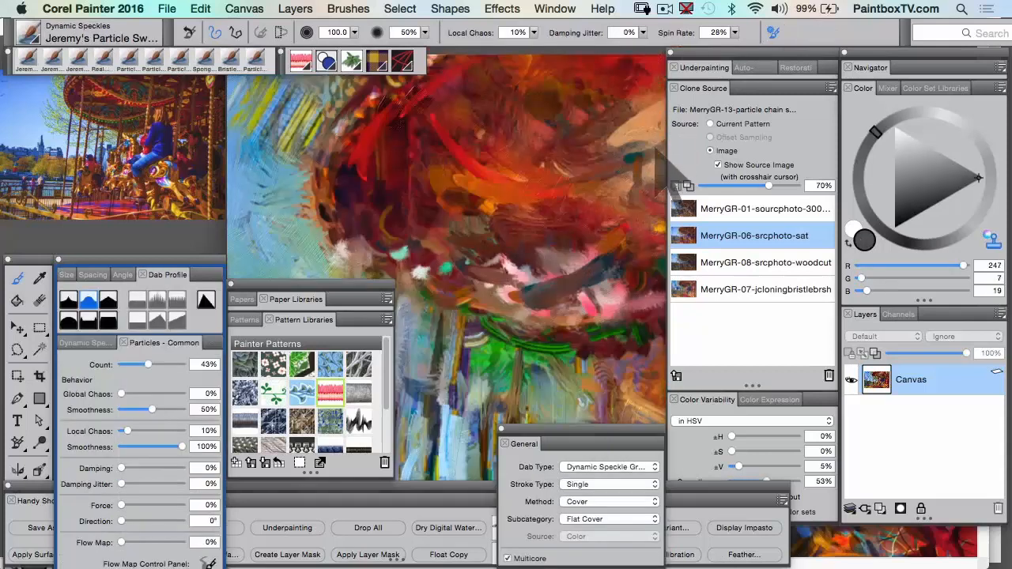
Step: Switch the clone source to MerryGR-08-srcphoto-woodcut and view the painting's canopy and rider at 50% with the panels hidden
{"action": "left_click", "coordinate": [751, 262]}
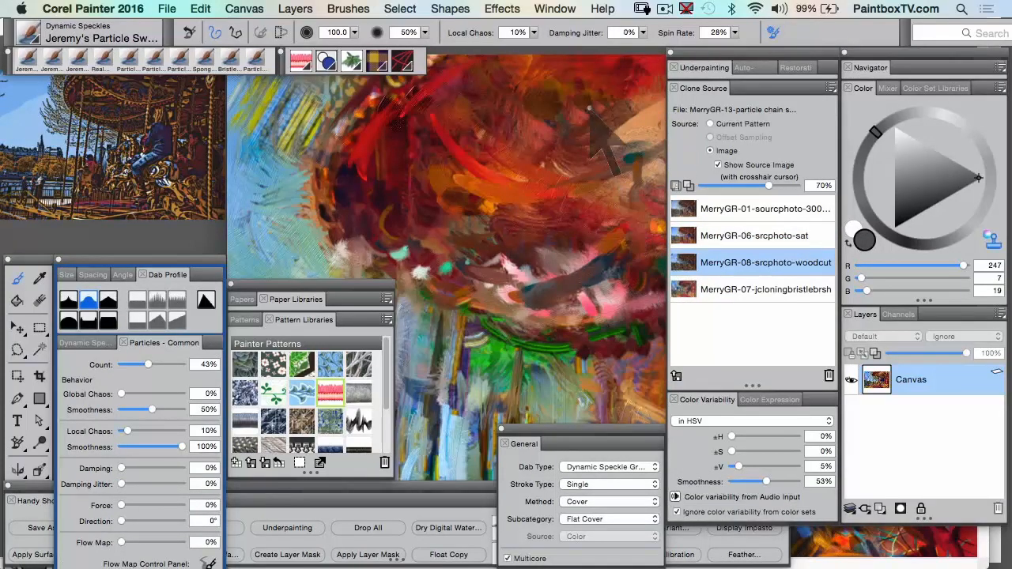
{"action": "key", "text": "Tab"}
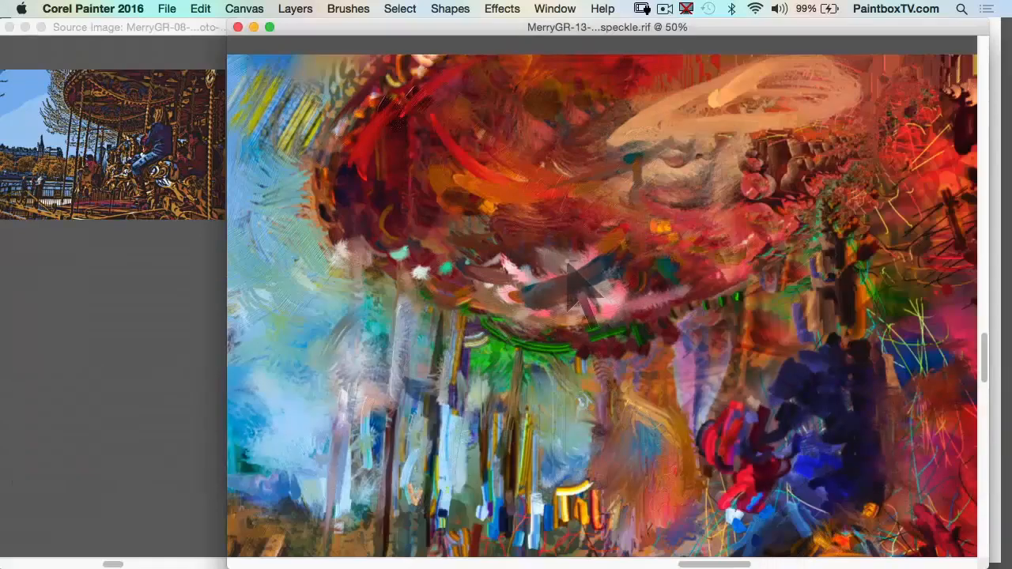
{"action": "scroll", "coordinate": [583, 292], "scroll_direction": "up", "scroll_amount": 1}
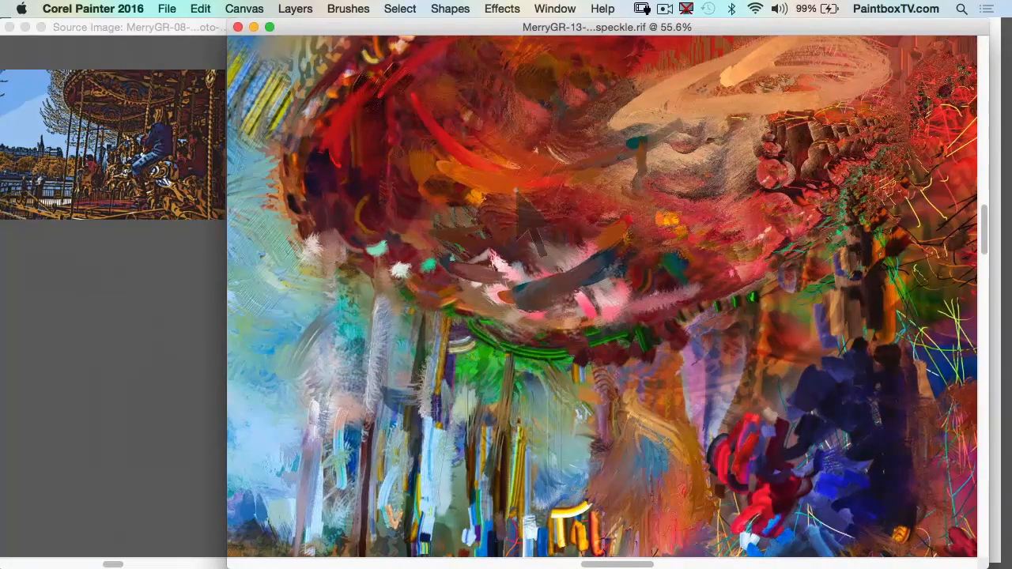
{"action": "key", "text": "super+minus"}
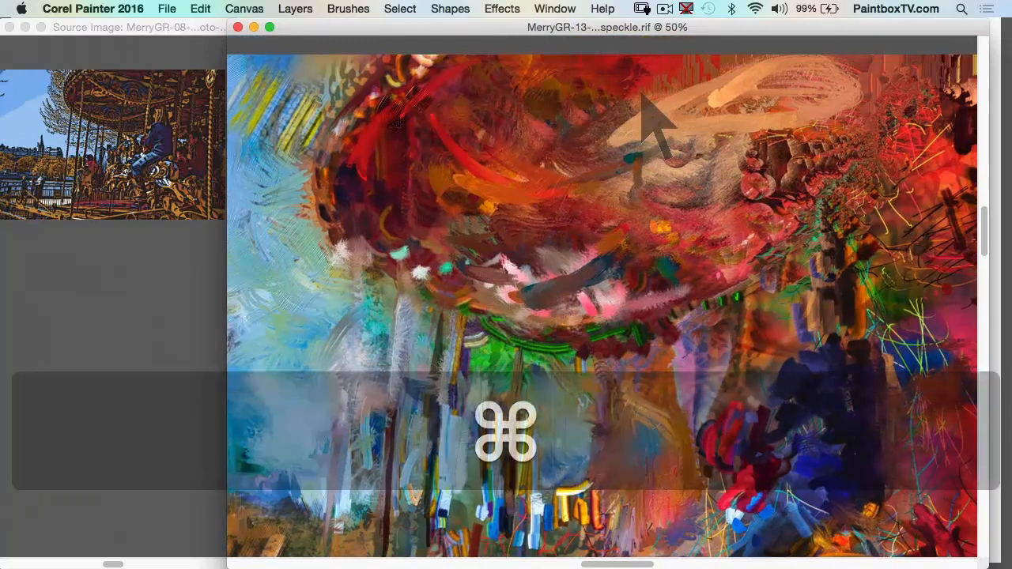
{"action": "key", "text": "space"}
{"action": "left_click_drag", "start_coordinate": [634, 325], "coordinate": [566, 194]}
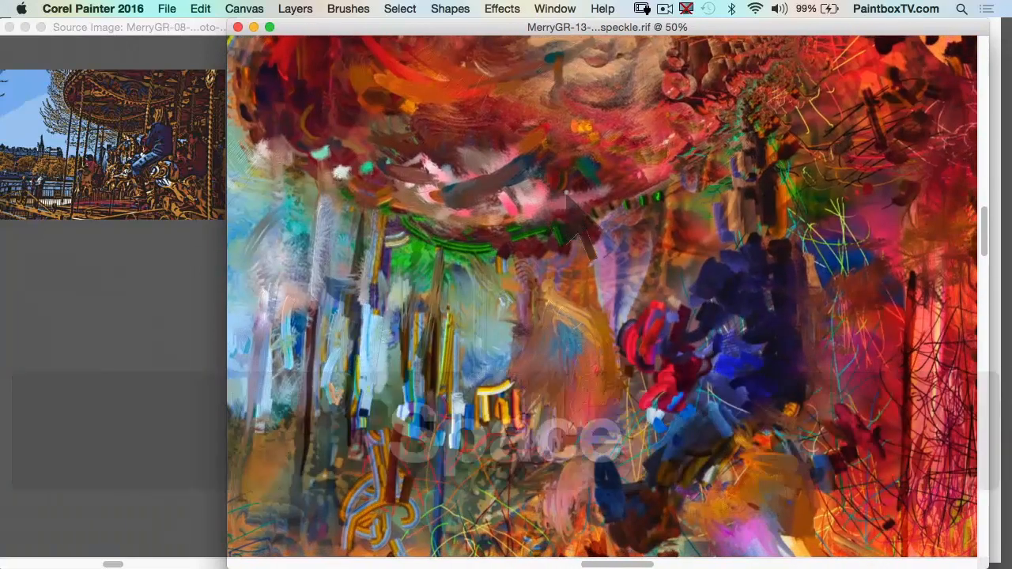